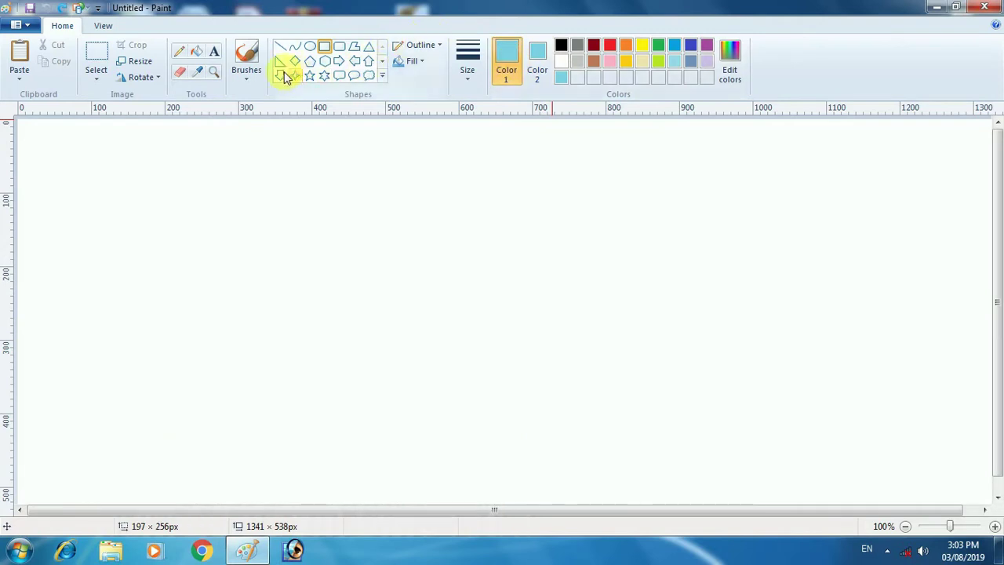
Step: Draw a filled light blue ellipse about 131 × 102 px in the upper middle of the canvas as the dinosaur's head
{"action": "left_click", "coordinate": [312, 46]}
{"action": "left_click_drag", "start_coordinate": [412, 275], "coordinate": [317, 199]}
{"action": "left_click_drag", "start_coordinate": [369, 240], "coordinate": [381, 243]}
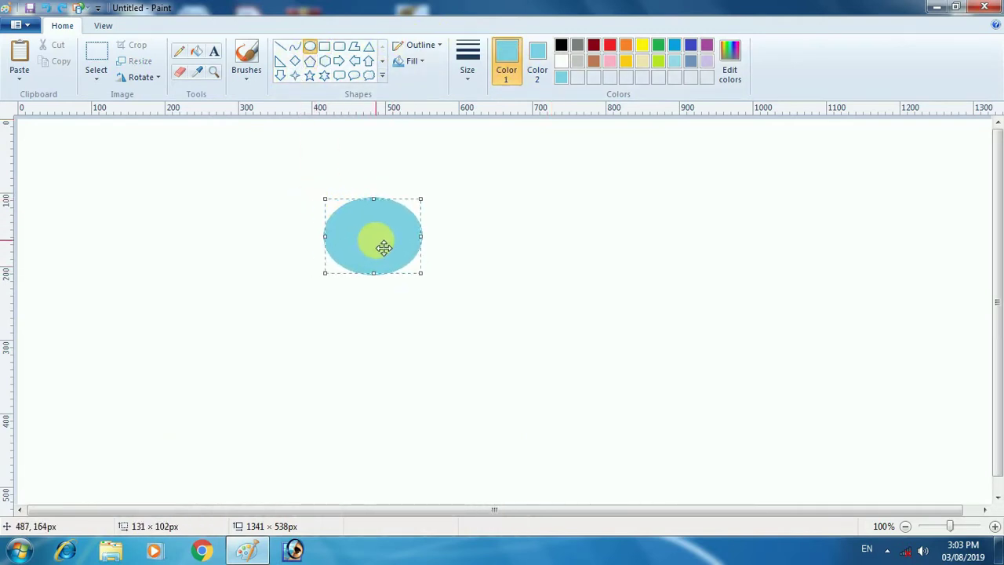
{"action": "left_click", "coordinate": [262, 232]}
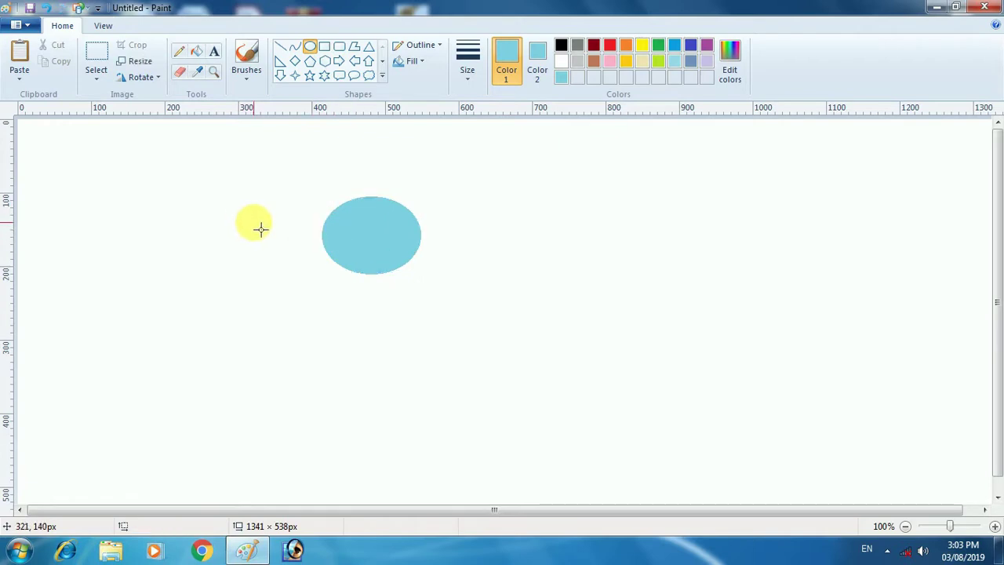
Step: Draw a narrow upright rounded rectangle in the same light blue as the neck, running down from the head's right half
{"action": "left_click", "coordinate": [339, 46]}
{"action": "mouse_move", "coordinate": [416, 374]}
{"action": "left_mouse_down"}
{"action": "mouse_move", "coordinate": [378, 237]}
{"action": "mouse_move", "coordinate": [394, 359]}
{"action": "left_mouse_up"}
{"action": "left_click", "coordinate": [233, 311]}
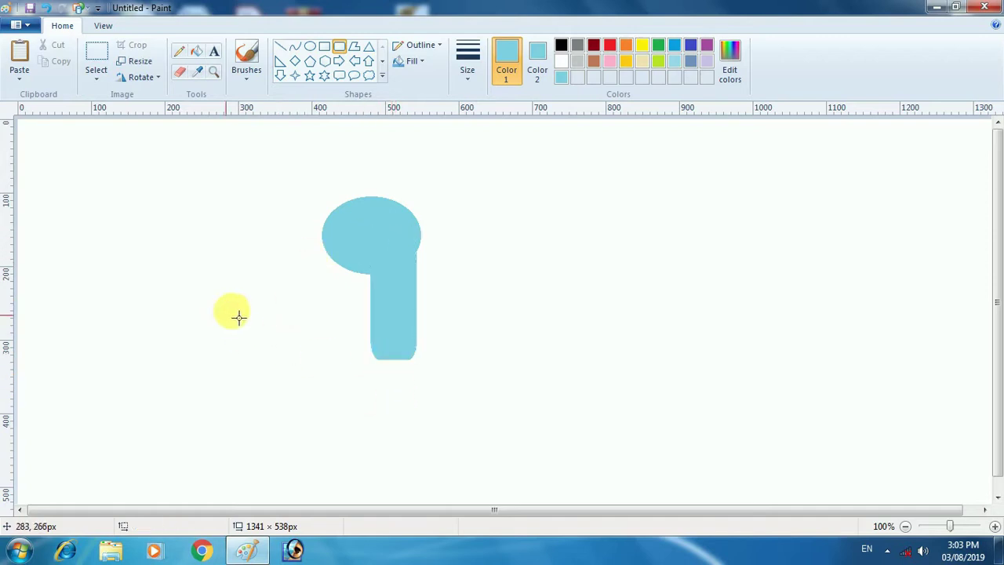
Step: Draw a filled ellipse about 265 px wide as the body at the neck's base, flatten it to about 164 px high and widen it slightly
{"action": "left_click", "coordinate": [309, 46]}
{"action": "left_click_drag", "start_coordinate": [567, 428], "coordinate": [372, 285]}
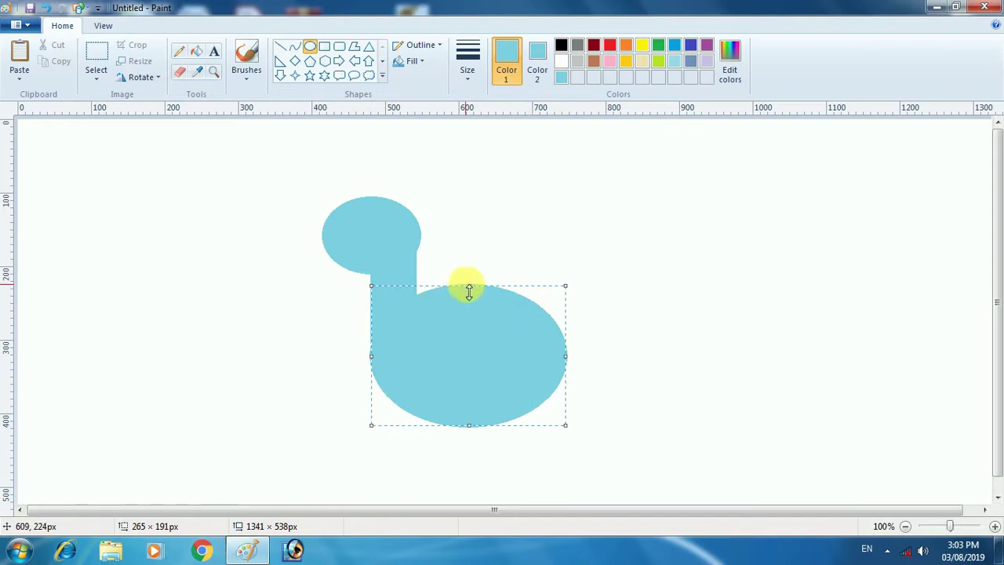
{"action": "left_click_drag", "start_coordinate": [467, 286], "coordinate": [468, 314]}
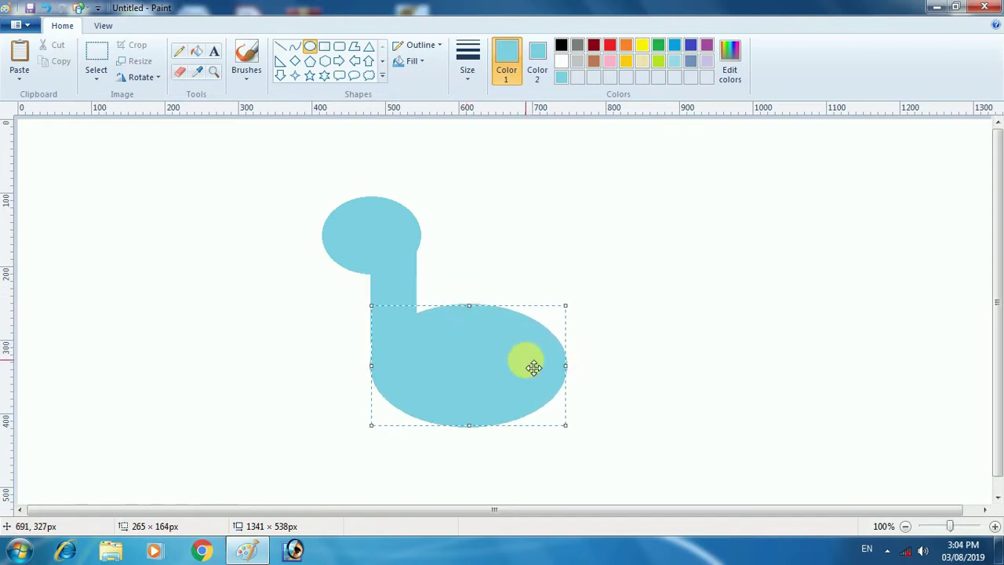
{"action": "left_click_drag", "start_coordinate": [566, 365], "coordinate": [574, 367]}
{"action": "left_click", "coordinate": [596, 258]}
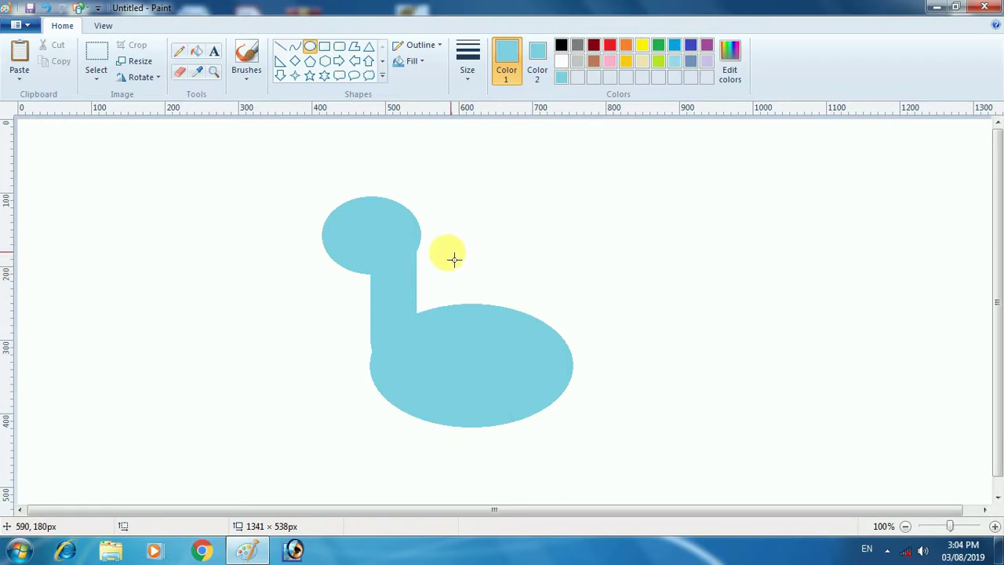
Step: Draw two filled rounded-rectangle legs under the front and rear of the body, the rear one about 66 × 121 px
{"action": "left_click", "coordinate": [340, 47]}
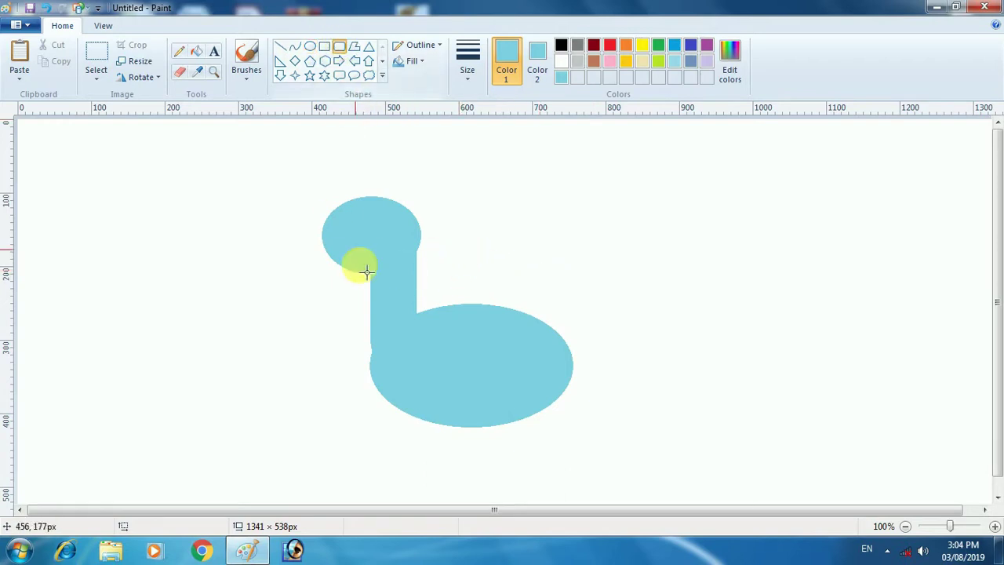
{"action": "left_click_drag", "start_coordinate": [433, 462], "coordinate": [394, 372]}
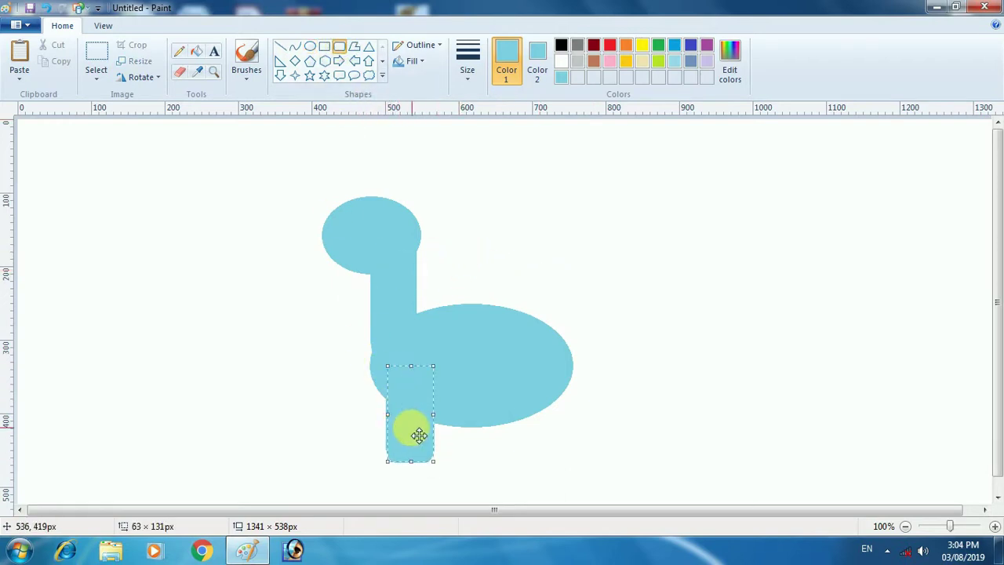
{"action": "mouse_move", "coordinate": [417, 435]}
{"action": "left_mouse_down"}
{"action": "mouse_move", "coordinate": [420, 444]}
{"action": "mouse_move", "coordinate": [389, 381]}
{"action": "left_mouse_up"}
{"action": "left_click", "coordinate": [352, 437]}
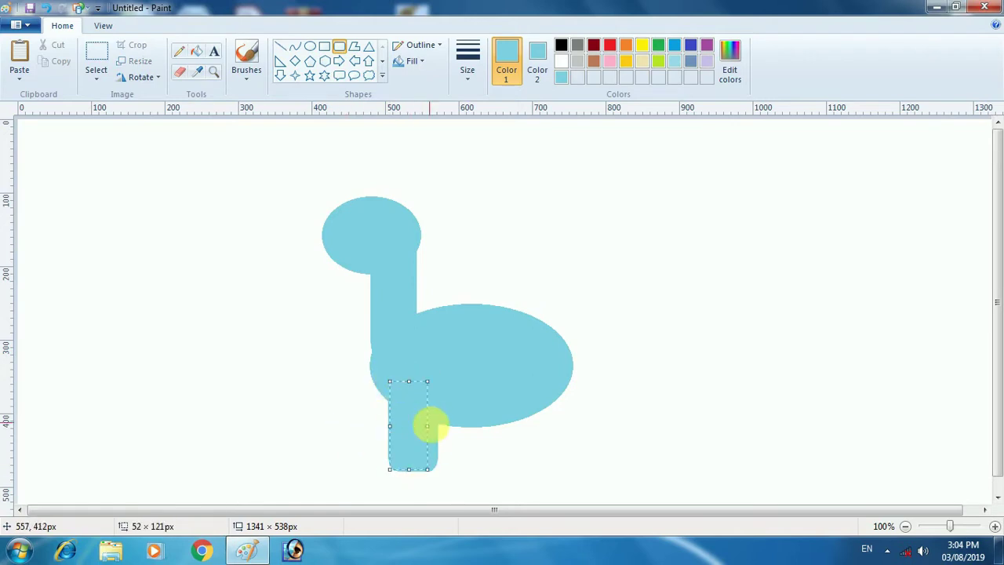
{"action": "left_click_drag", "start_coordinate": [414, 437], "coordinate": [521, 445]}
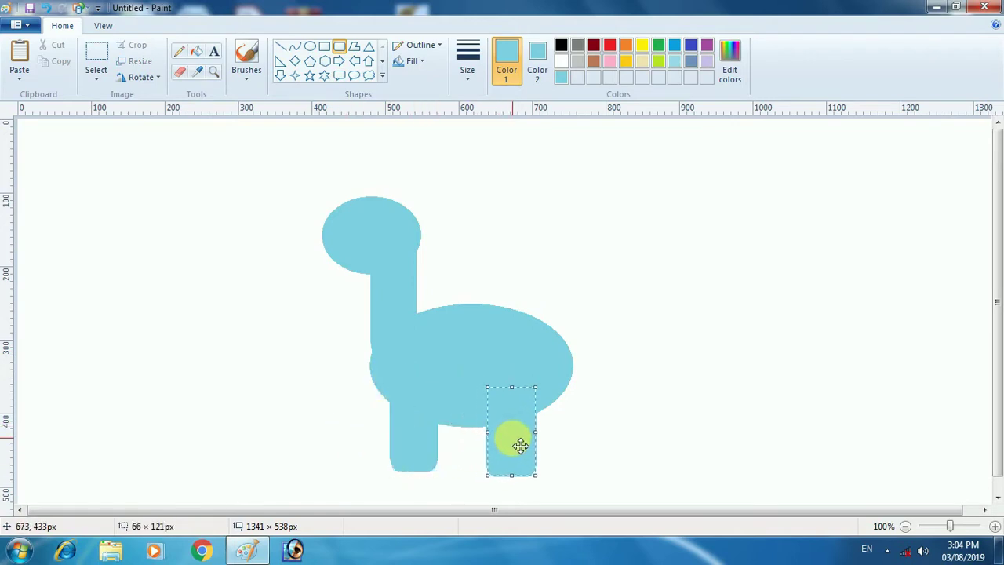
{"action": "left_click", "coordinate": [313, 421]}
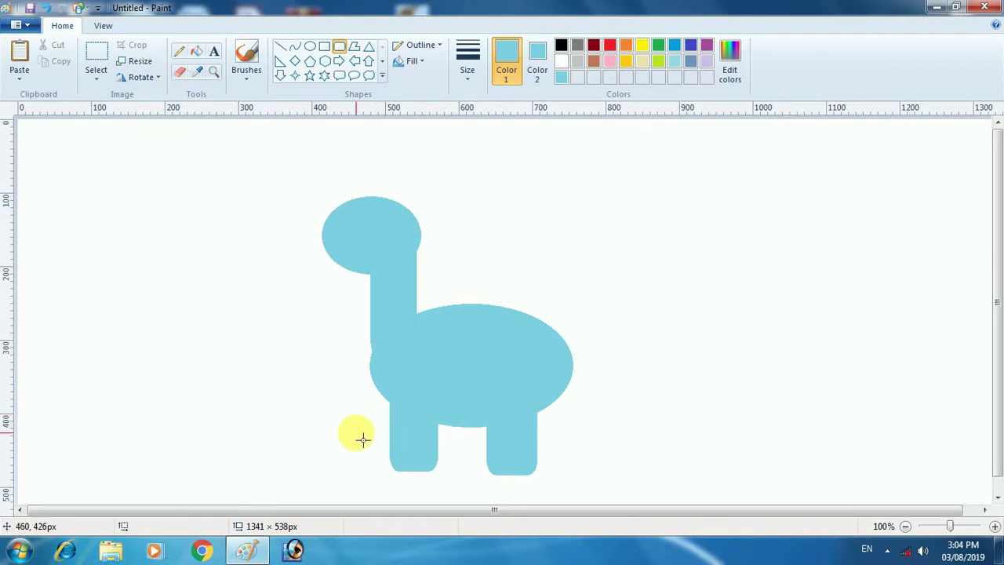
Step: Outline an upward-pointing tail at the body's rear with two curves meeting at a tip, and fill it with the same light blue
{"action": "left_click", "coordinate": [295, 50]}
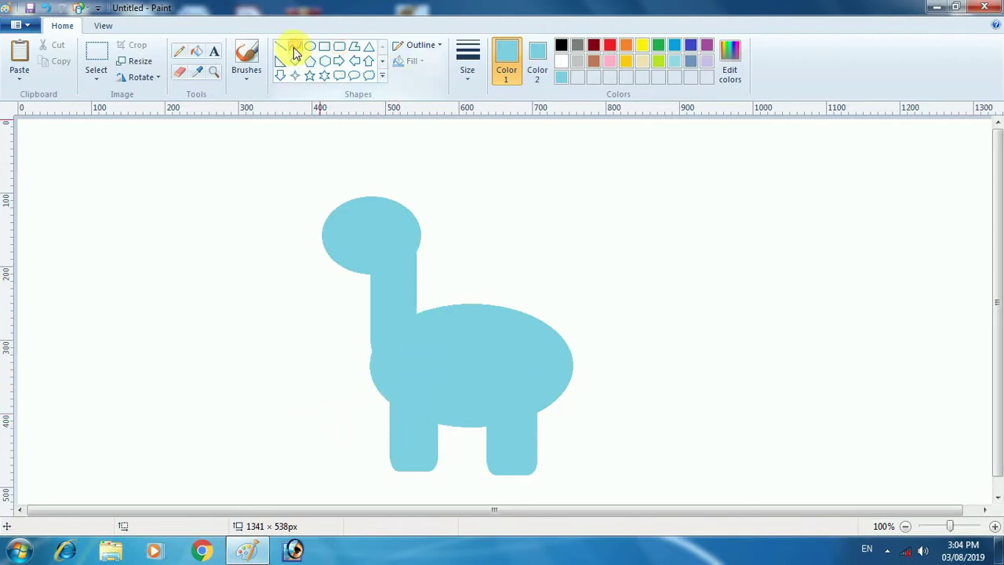
{"action": "left_click_drag", "start_coordinate": [536, 320], "coordinate": [554, 388]}
{"action": "left_click", "coordinate": [589, 304]}
{"action": "left_click", "coordinate": [592, 305]}
{"action": "left_click", "coordinate": [473, 239]}
{"action": "left_click_drag", "start_coordinate": [602, 335], "coordinate": [610, 358]}
{"action": "left_click", "coordinate": [610, 358]}
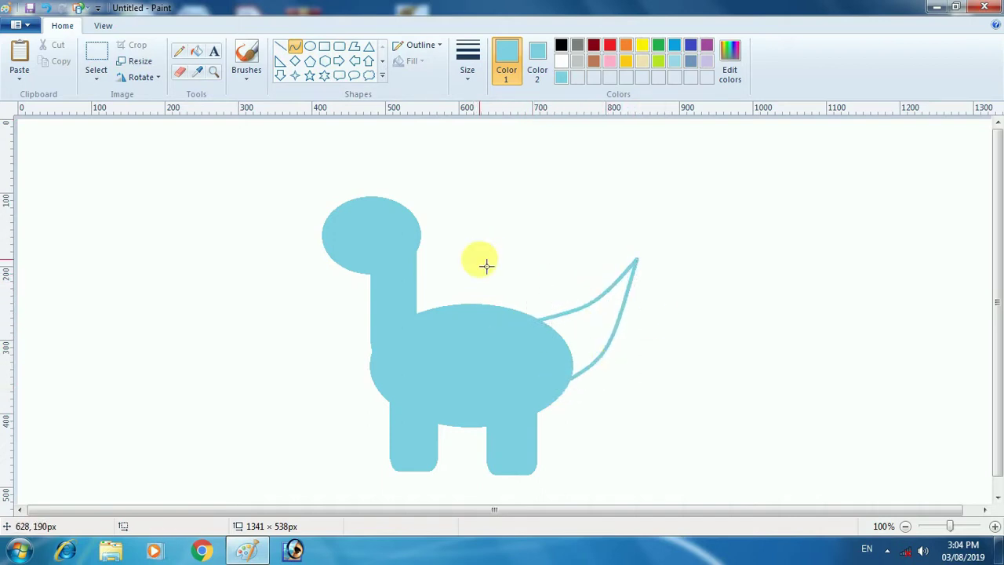
{"action": "left_click", "coordinate": [197, 51]}
{"action": "left_click", "coordinate": [600, 296]}
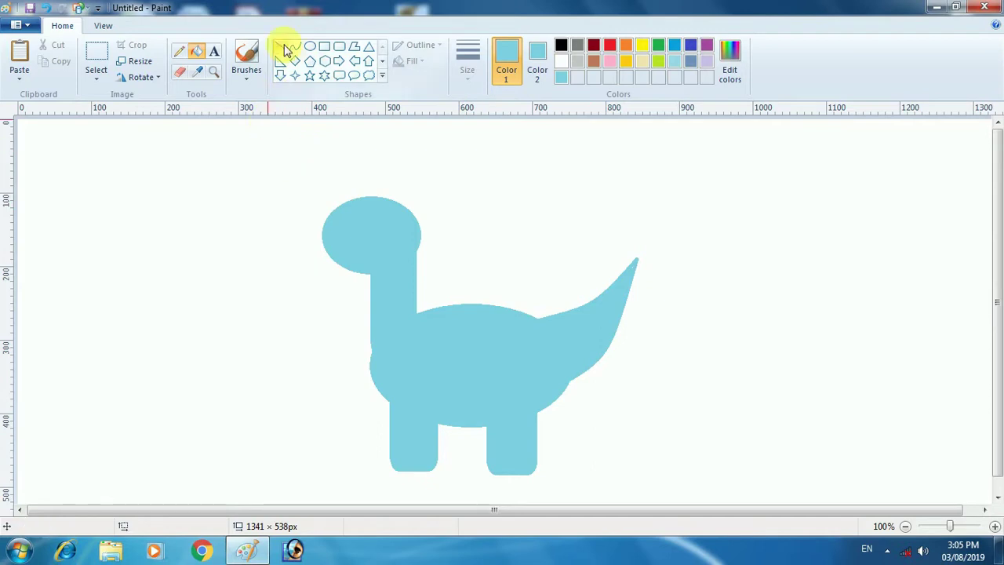
Step: Draw two round eyes on the head with white outlines and black fill, the right one about 33 × 34 px
{"action": "left_click", "coordinate": [311, 50]}
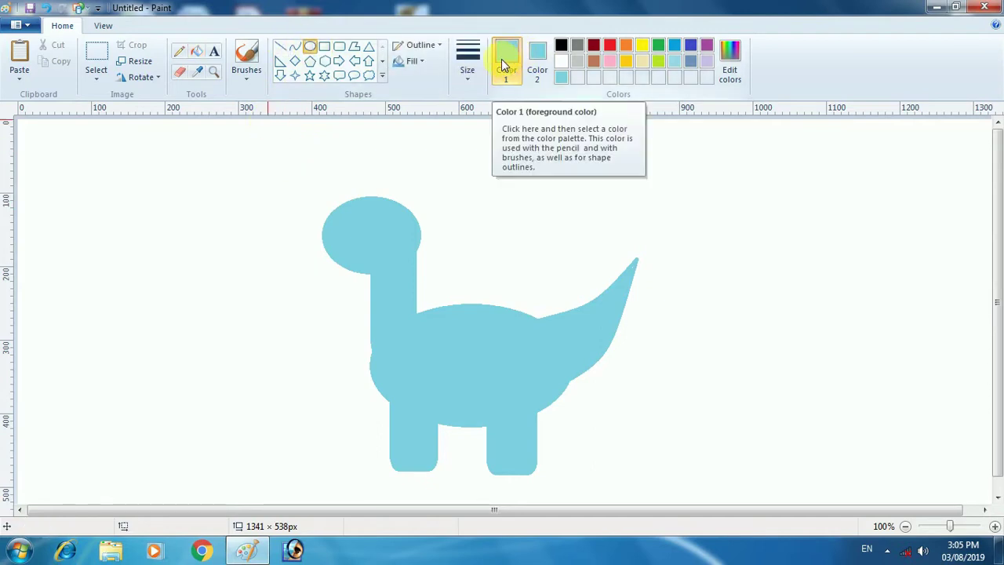
{"action": "left_click", "coordinate": [561, 61]}
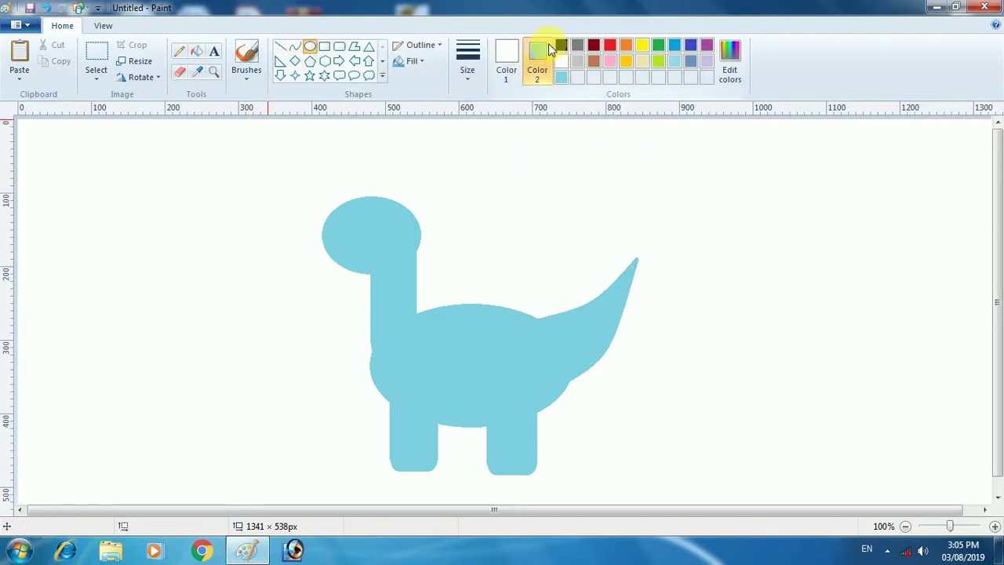
{"action": "left_click", "coordinate": [541, 51]}
{"action": "left_click", "coordinate": [561, 44]}
{"action": "left_click", "coordinate": [508, 56]}
{"action": "mouse_move", "coordinate": [365, 235]}
{"action": "left_mouse_down"}
{"action": "mouse_move", "coordinate": [344, 213]}
{"action": "mouse_move", "coordinate": [362, 237]}
{"action": "mouse_move", "coordinate": [365, 225]}
{"action": "mouse_move", "coordinate": [387, 225]}
{"action": "mouse_move", "coordinate": [345, 225]}
{"action": "mouse_move", "coordinate": [389, 225]}
{"action": "mouse_move", "coordinate": [374, 226]}
{"action": "left_mouse_up"}
{"action": "left_click", "coordinate": [301, 241]}
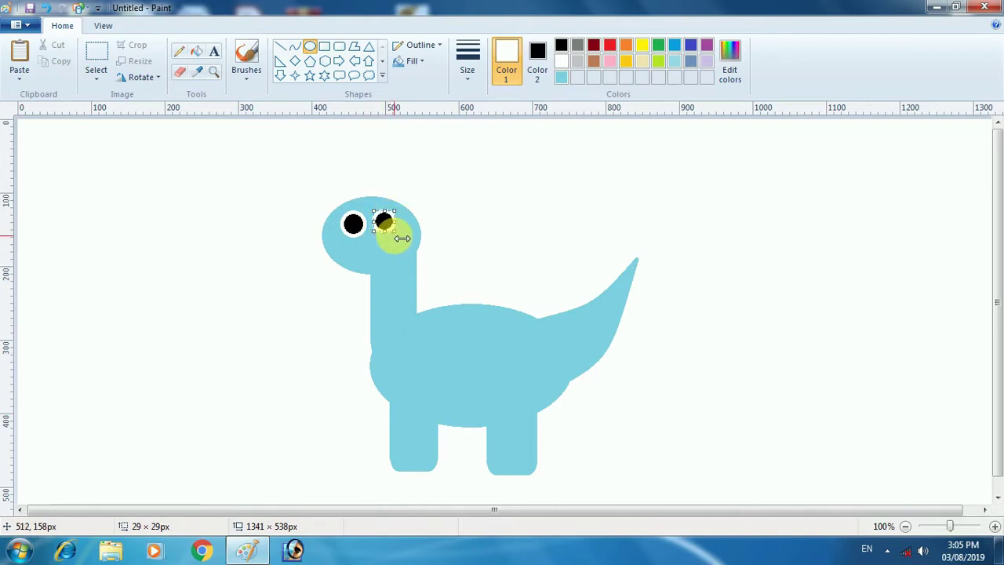
{"action": "left_click_drag", "start_coordinate": [392, 236], "coordinate": [398, 235]}
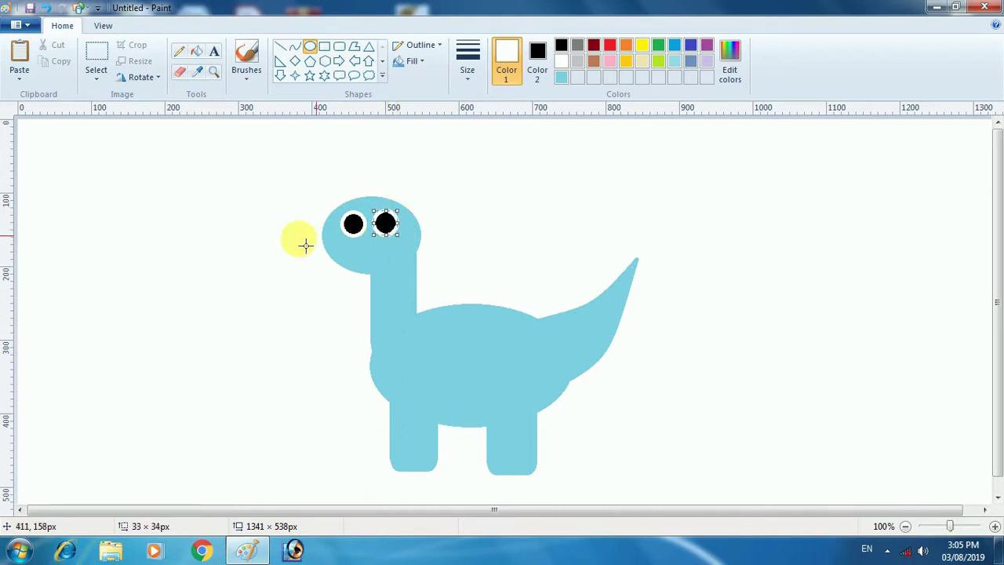
{"action": "left_click", "coordinate": [236, 250]}
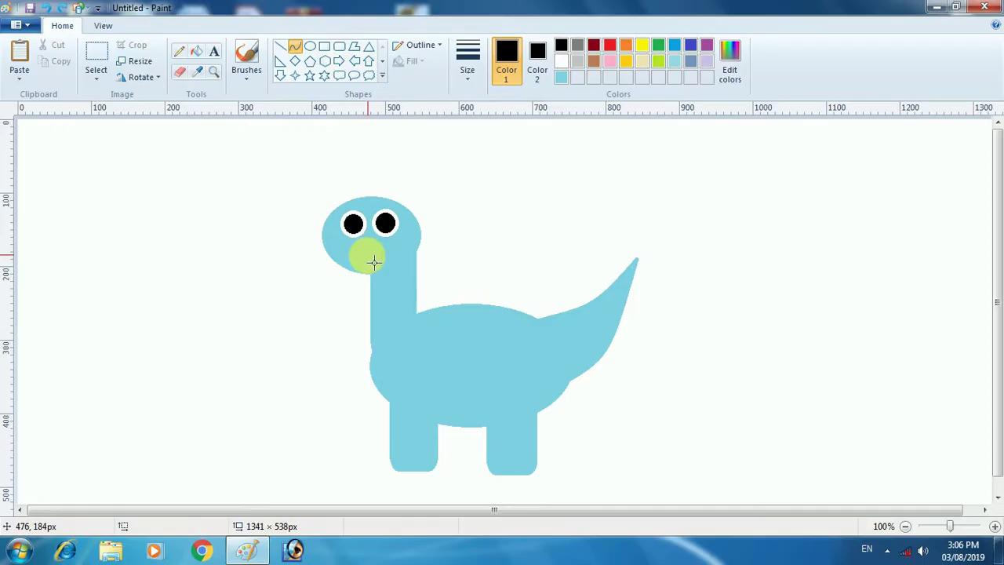
Step: Draw a short black smiling curve below the eyes as the mouth
{"action": "left_click_drag", "start_coordinate": [364, 256], "coordinate": [390, 253]}
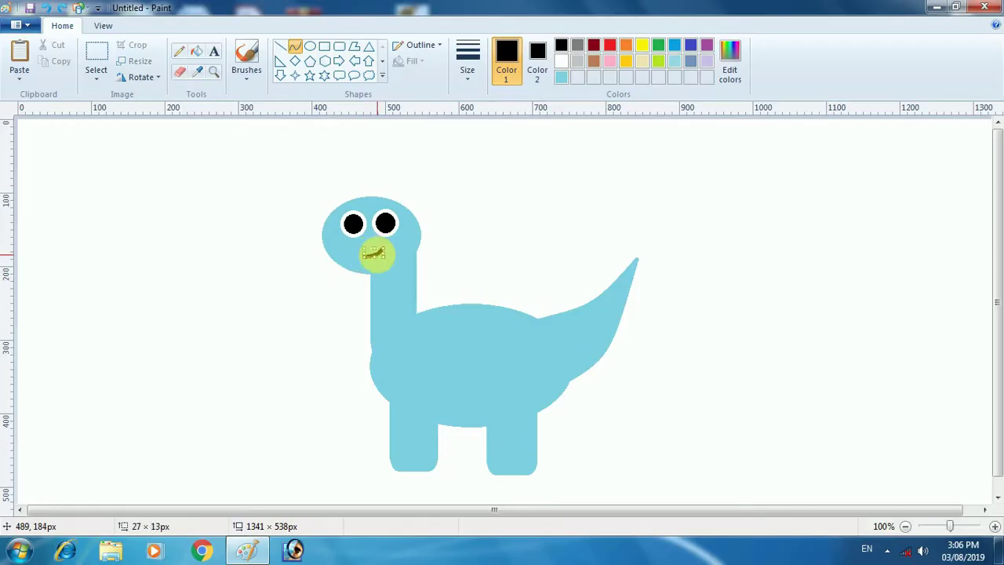
{"action": "left_click", "coordinate": [302, 271]}
Step: Mix a lighter shade of turquoise blue and draw a round spot about 24 × 25 px on the body's rear with it as outline and fill
{"action": "left_click", "coordinate": [311, 49]}
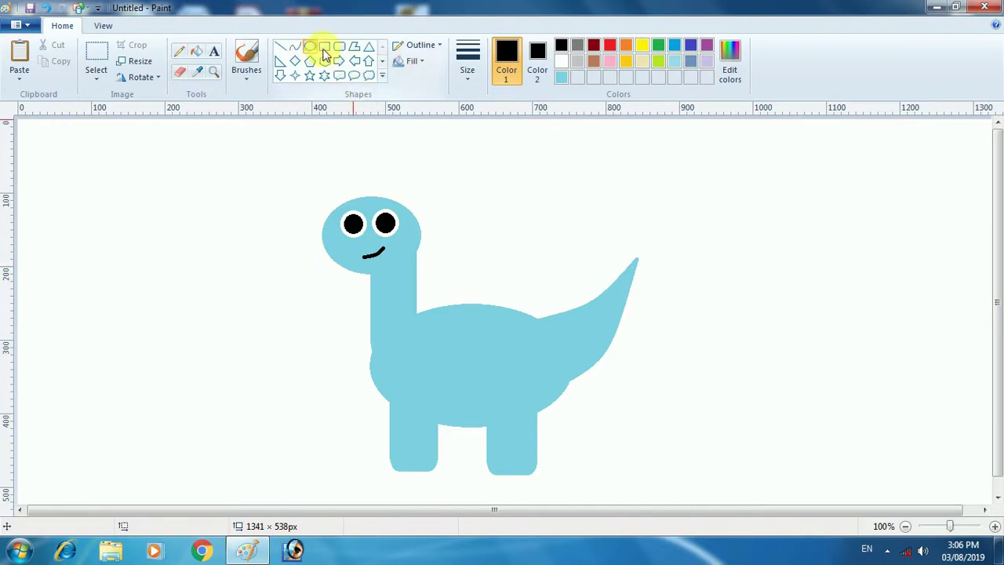
{"action": "left_click", "coordinate": [675, 45]}
{"action": "left_click", "coordinate": [730, 59]}
{"action": "left_click", "coordinate": [650, 237]}
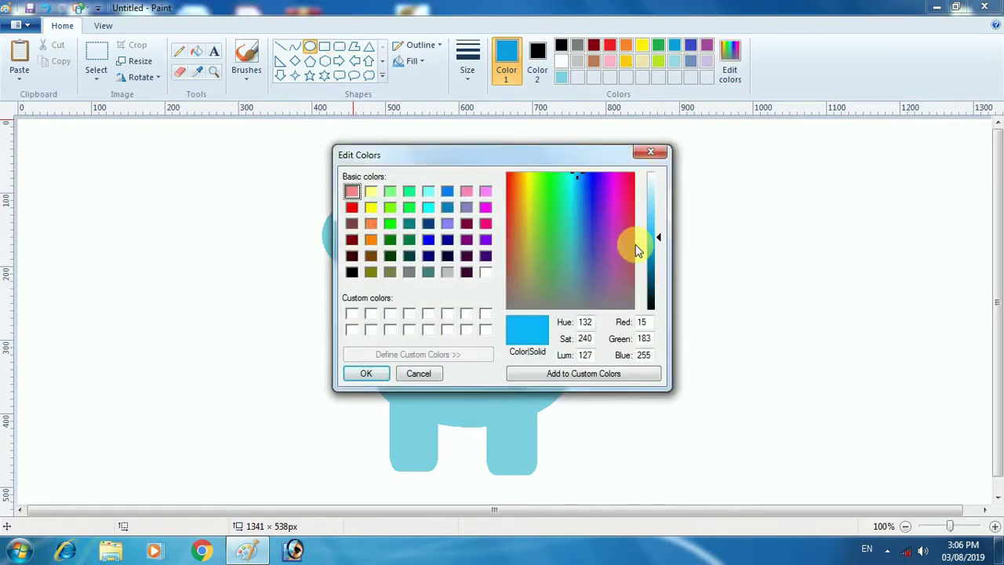
{"action": "left_click", "coordinate": [649, 228]}
{"action": "left_click", "coordinate": [363, 374]}
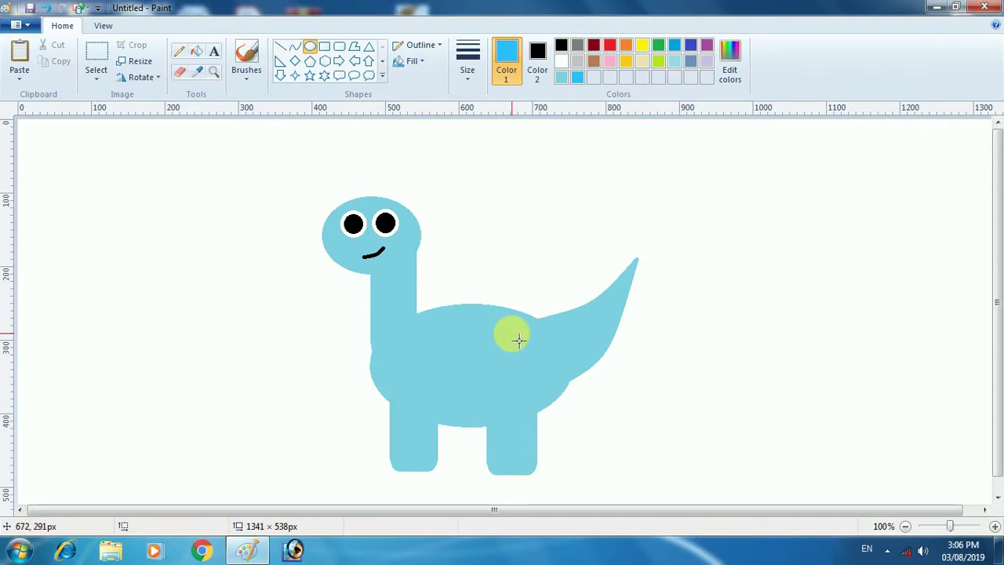
{"action": "left_click_drag", "start_coordinate": [534, 352], "coordinate": [520, 338]}
{"action": "left_click", "coordinate": [537, 58]}
{"action": "left_click", "coordinate": [577, 76]}
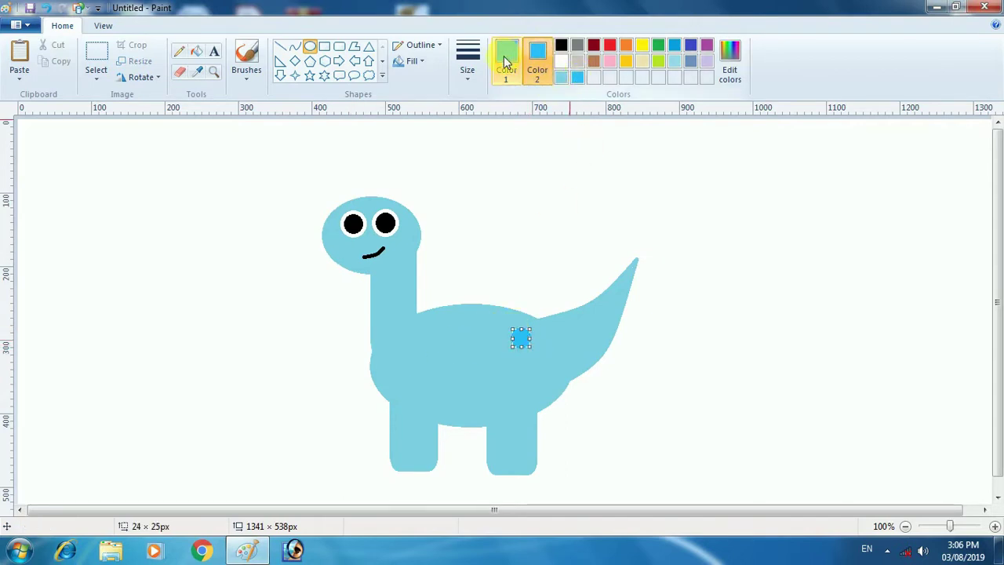
{"action": "left_click", "coordinate": [499, 364]}
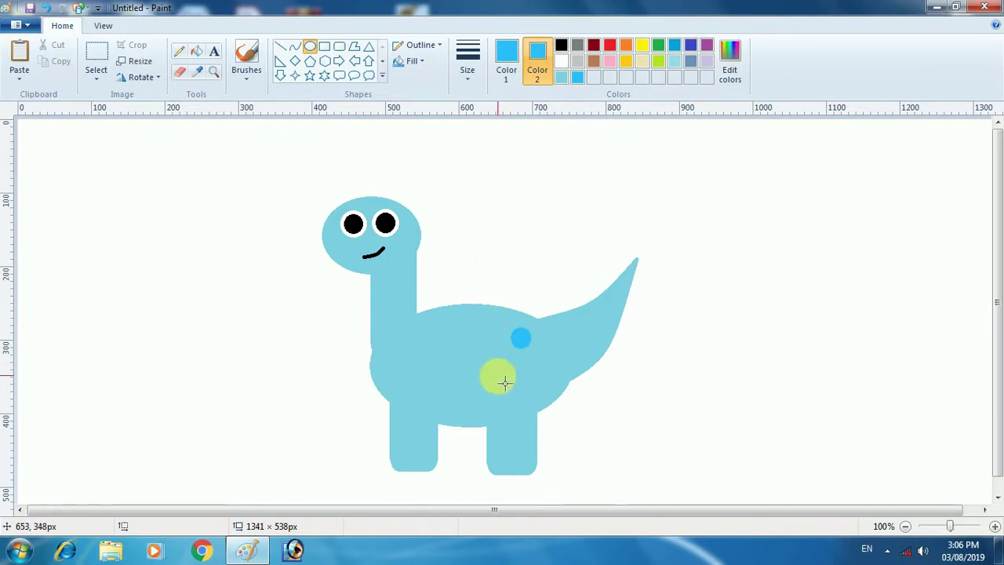
Step: Add two smaller round spots in the same blue below the large spot on the body
{"action": "left_click_drag", "start_coordinate": [496, 376], "coordinate": [526, 366]}
{"action": "left_click", "coordinate": [529, 369]}
{"action": "left_click", "coordinate": [493, 260]}
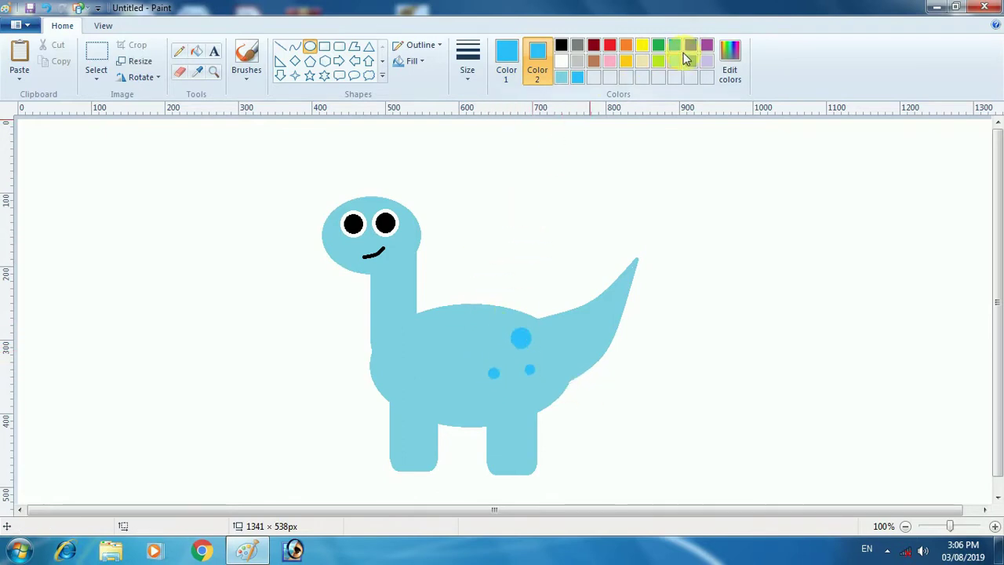
Step: Mix a paler blue with red 98, green 208, blue 255 for both colours and draw two small spots among the darker ones
{"action": "left_click", "coordinate": [729, 62]}
{"action": "left_click", "coordinate": [418, 373]}
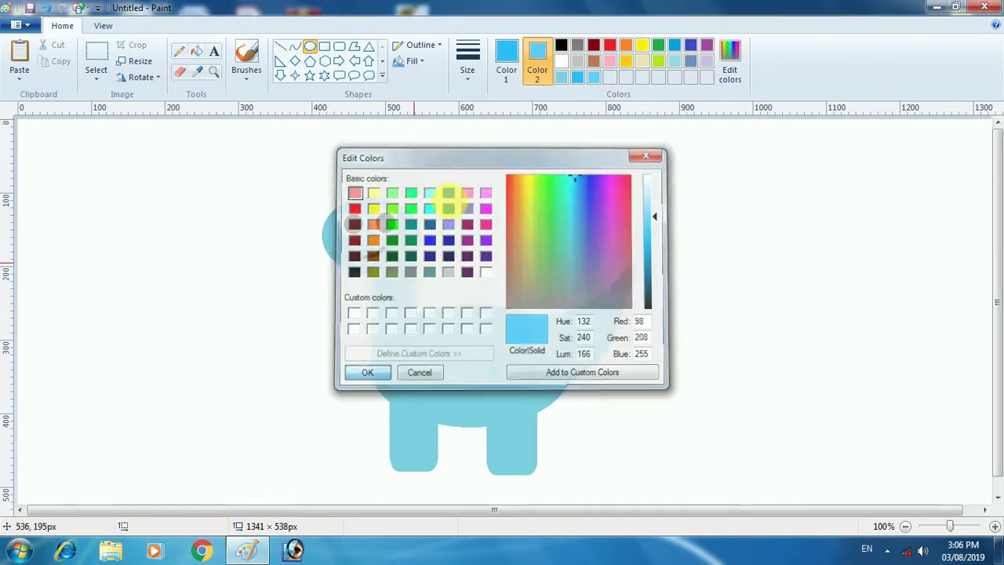
{"action": "left_click", "coordinate": [507, 61]}
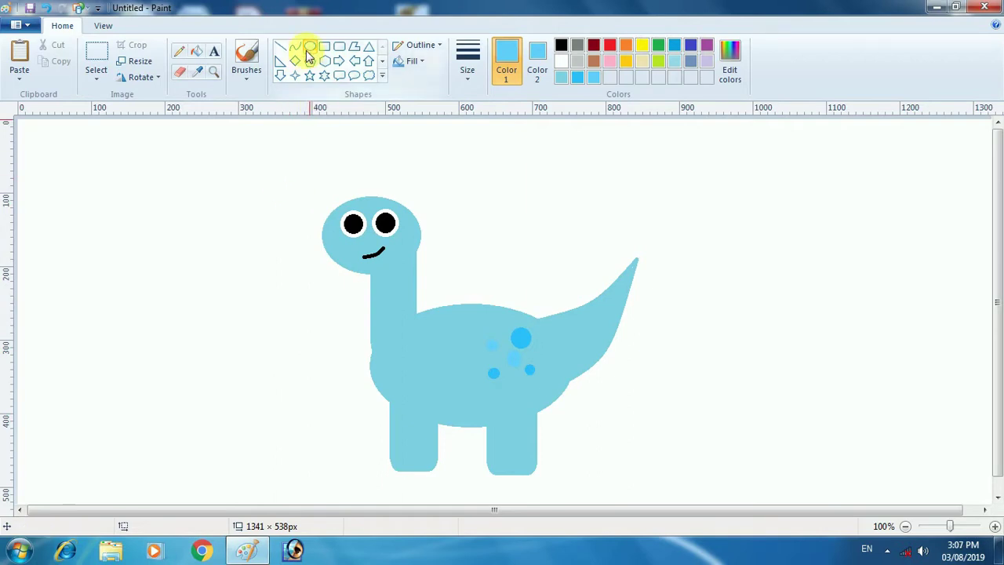
Step: Draw a head tuft from an upright ellipse about 22 × 34 px and a flatter one beside it, both in the body's light blue
{"action": "mouse_move", "coordinate": [366, 179]}
{"action": "left_mouse_down"}
{"action": "mouse_move", "coordinate": [369, 188]}
{"action": "mouse_move", "coordinate": [361, 176]}
{"action": "left_mouse_up"}
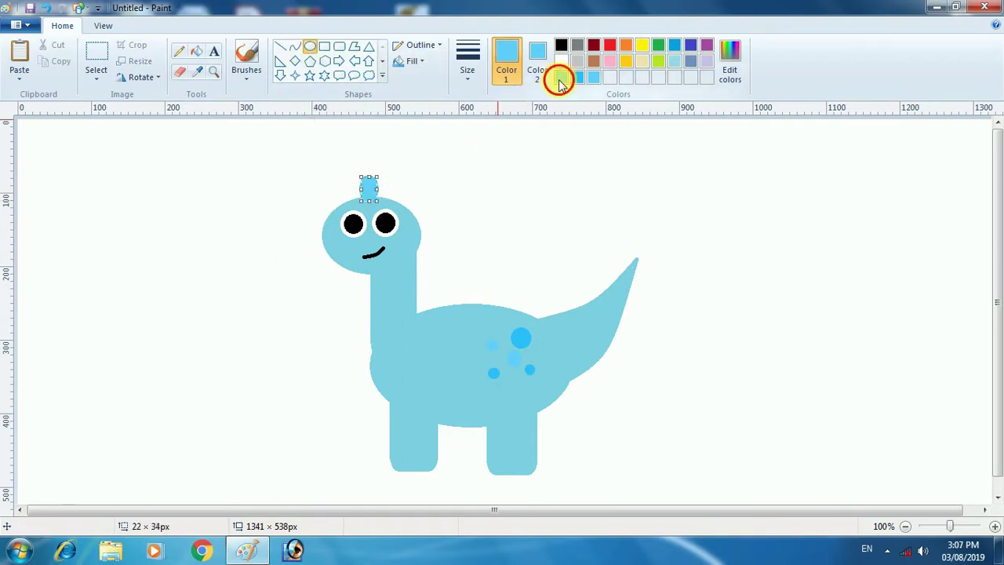
{"action": "left_click", "coordinate": [560, 78]}
{"action": "left_click", "coordinate": [535, 60]}
{"action": "left_click", "coordinate": [559, 79]}
{"action": "left_click", "coordinate": [506, 64]}
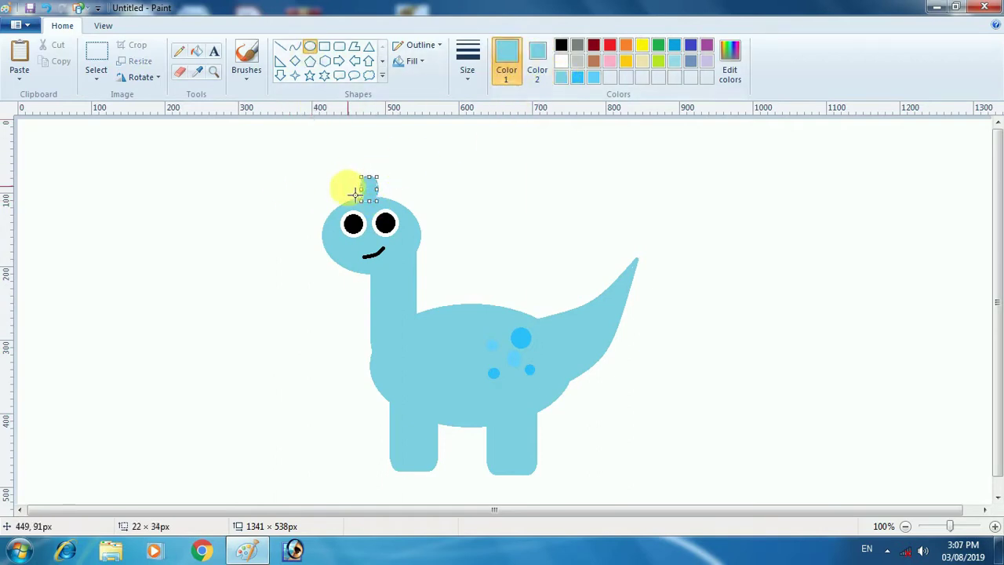
{"action": "left_click", "coordinate": [348, 189]}
{"action": "left_click_drag", "start_coordinate": [365, 200], "coordinate": [337, 186]}
{"action": "left_click", "coordinate": [305, 185]}
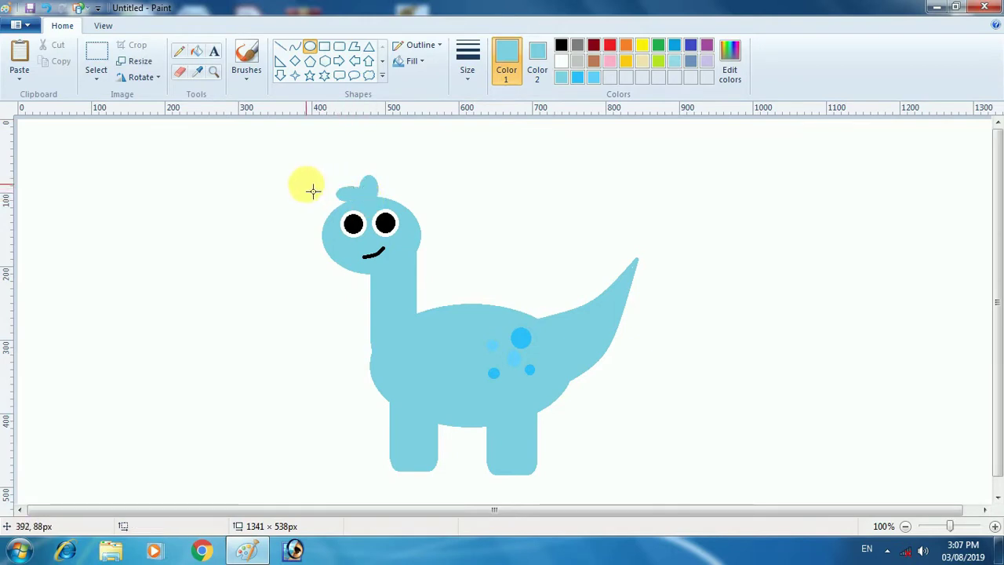
Step: Smooth the corner between neck and back and the joint under the tail with light blue curves
{"action": "left_click", "coordinate": [294, 46]}
{"action": "mouse_move", "coordinate": [417, 301]}
{"action": "left_mouse_down"}
{"action": "mouse_move", "coordinate": [437, 321]}
{"action": "mouse_move", "coordinate": [389, 311]}
{"action": "mouse_move", "coordinate": [427, 350]}
{"action": "mouse_move", "coordinate": [428, 319]}
{"action": "mouse_move", "coordinate": [394, 284]}
{"action": "mouse_move", "coordinate": [423, 283]}
{"action": "left_mouse_up"}
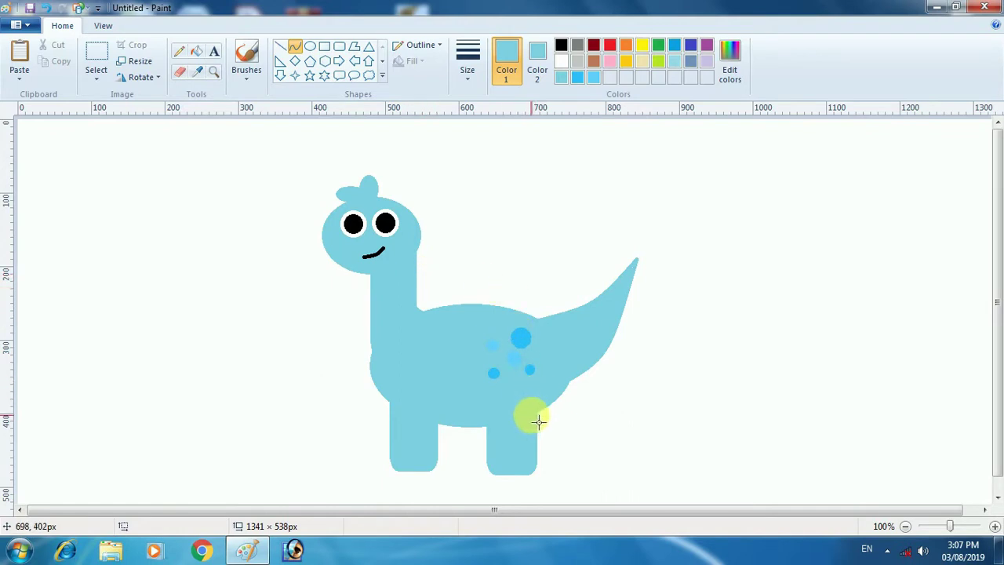
{"action": "left_click_drag", "start_coordinate": [539, 424], "coordinate": [583, 382]}
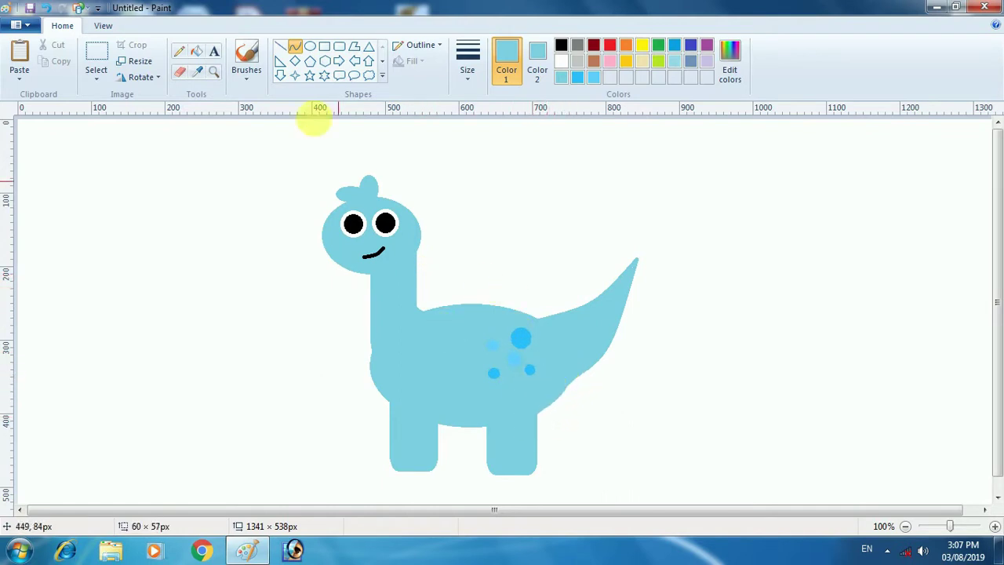
Step: Try to add a medium blue far hind leg beside the rear leg, first as a rounded rectangle, then as a plain rectangle
{"action": "left_click", "coordinate": [280, 48]}
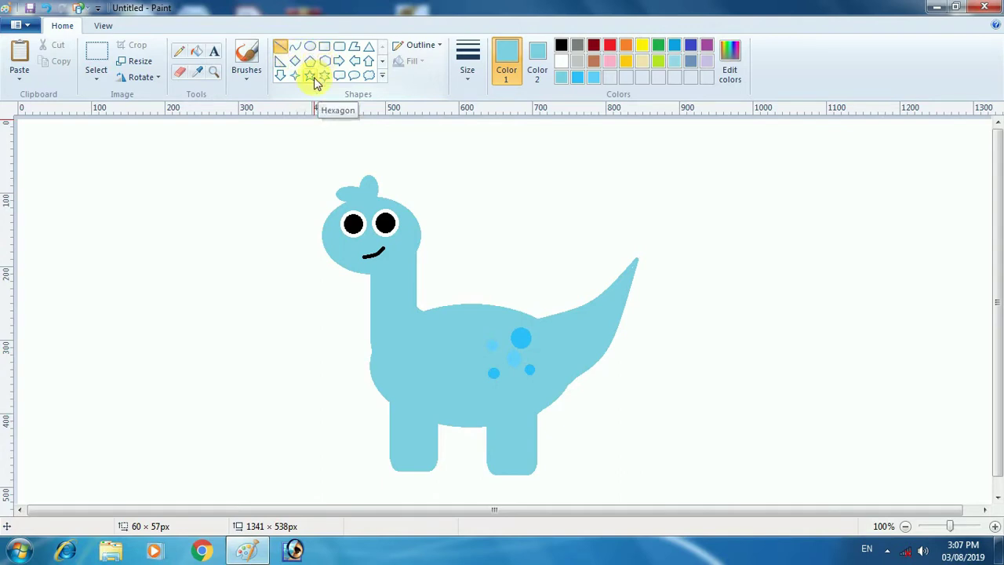
{"action": "left_click", "coordinate": [338, 46]}
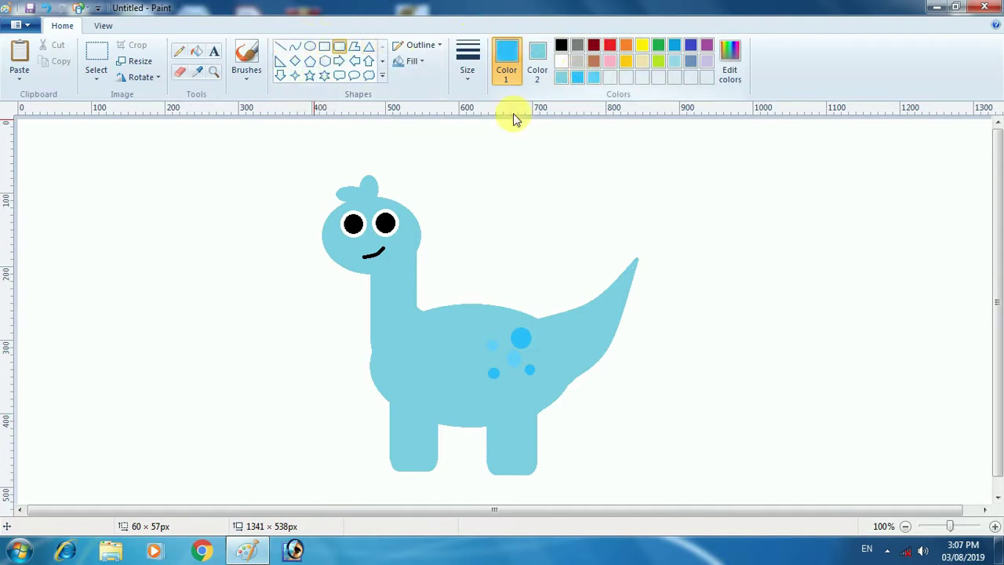
{"action": "left_click_drag", "start_coordinate": [486, 462], "coordinate": [466, 431]}
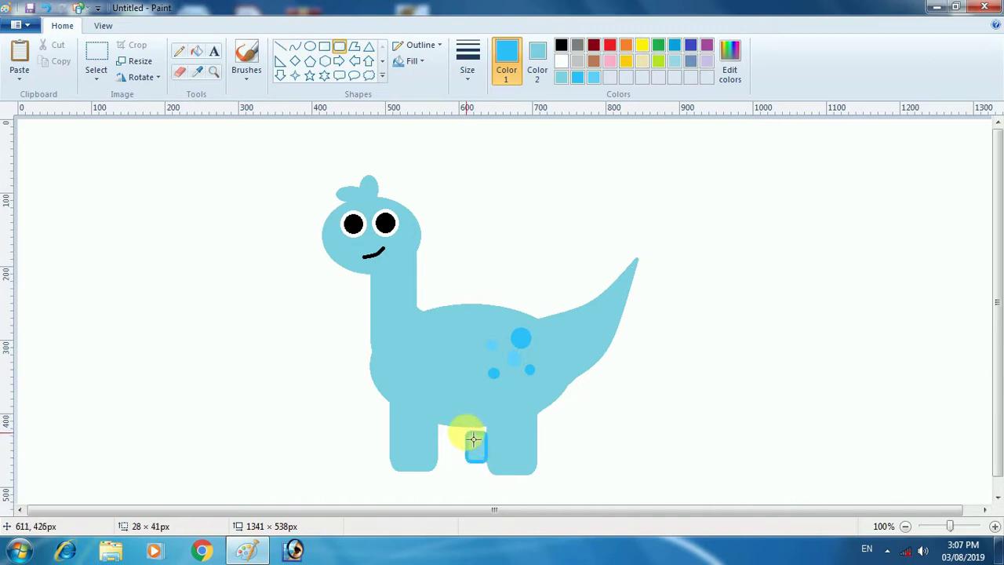
{"action": "key", "text": "Delete"}
{"action": "left_click", "coordinate": [537, 61]}
{"action": "left_click", "coordinate": [578, 77]}
{"action": "left_click", "coordinate": [512, 56]}
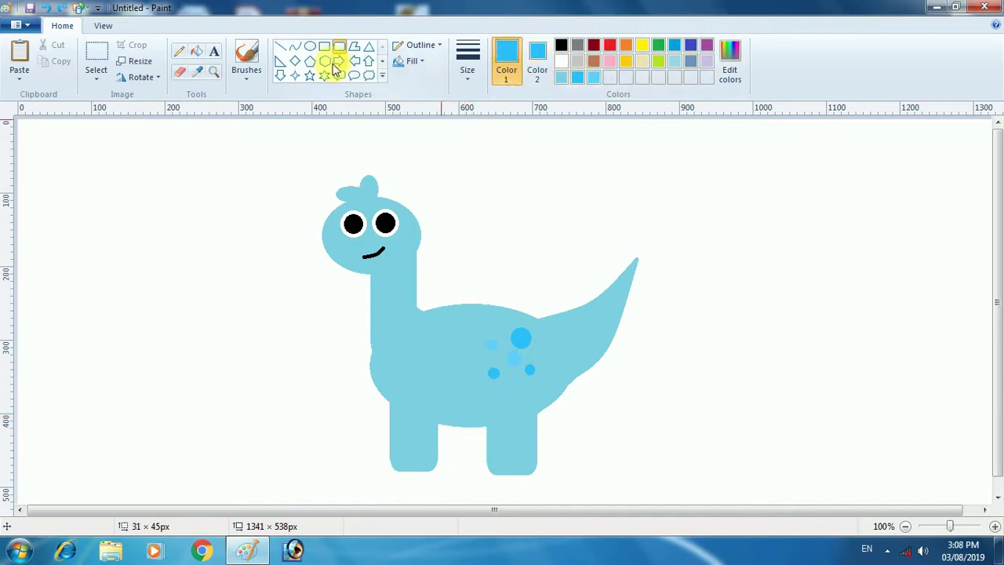
{"action": "left_click", "coordinate": [325, 49]}
{"action": "left_click_drag", "start_coordinate": [486, 462], "coordinate": [466, 431]}
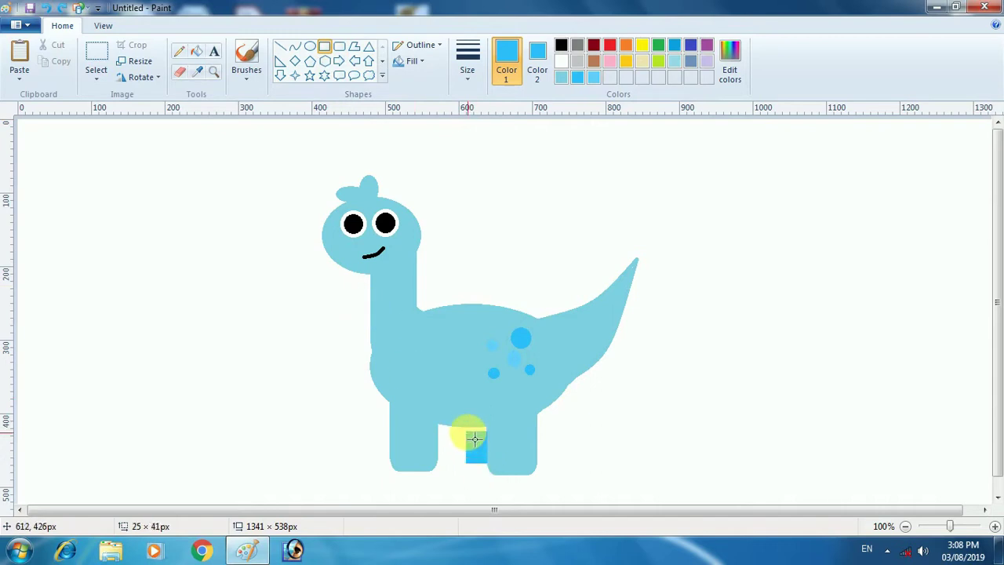
{"action": "left_click", "coordinate": [339, 49]}
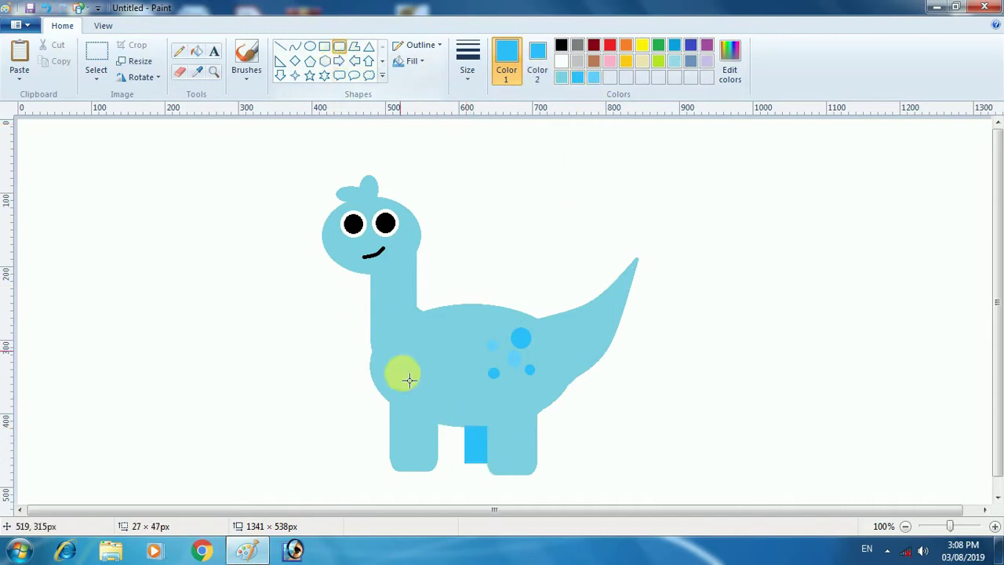
{"action": "key", "text": "ctrl+z"}
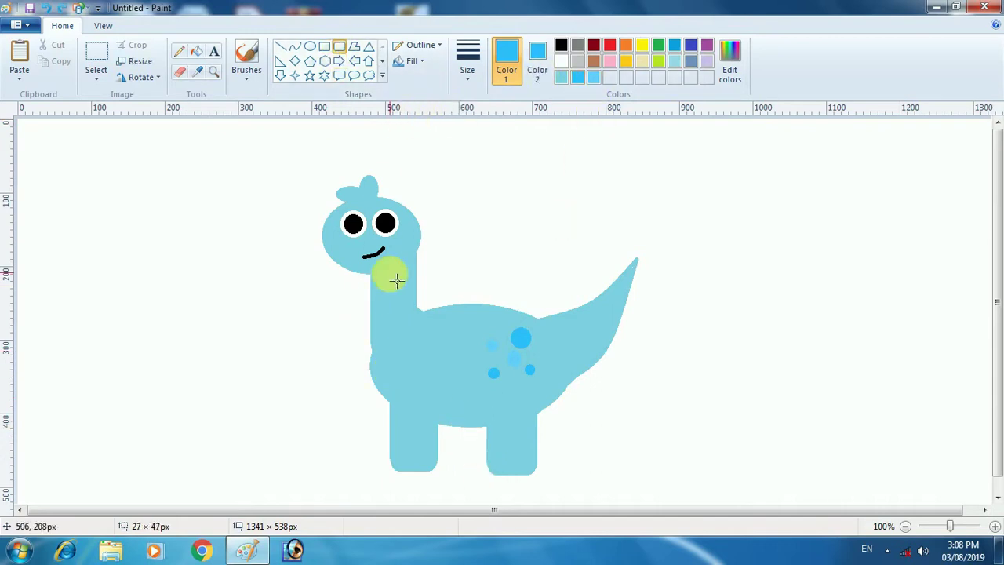
Step: Try medium blue rounded rectangles as far legs beside the rear and front legs, and undo them
{"action": "left_click_drag", "start_coordinate": [490, 467], "coordinate": [469, 437]}
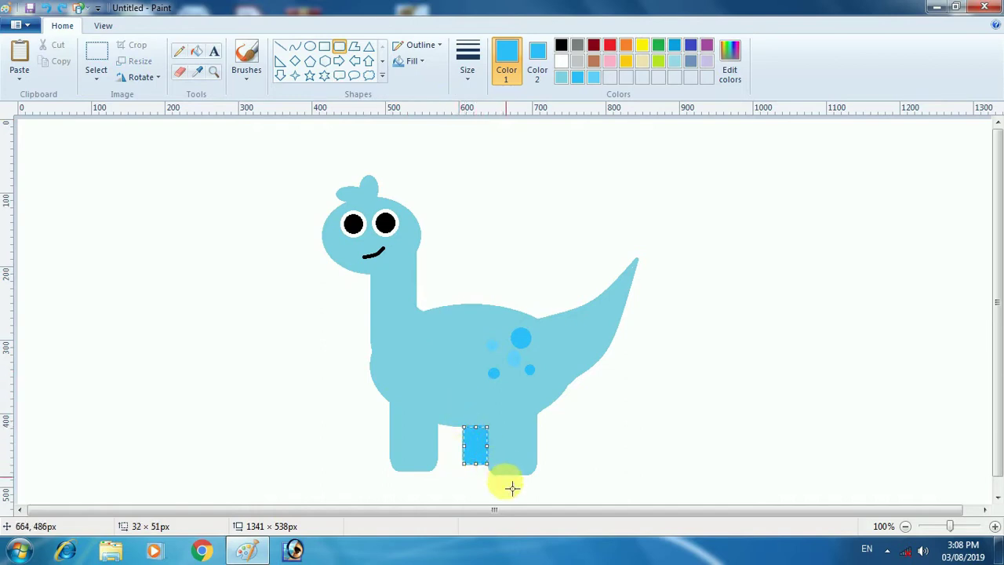
{"action": "left_click", "coordinate": [419, 484]}
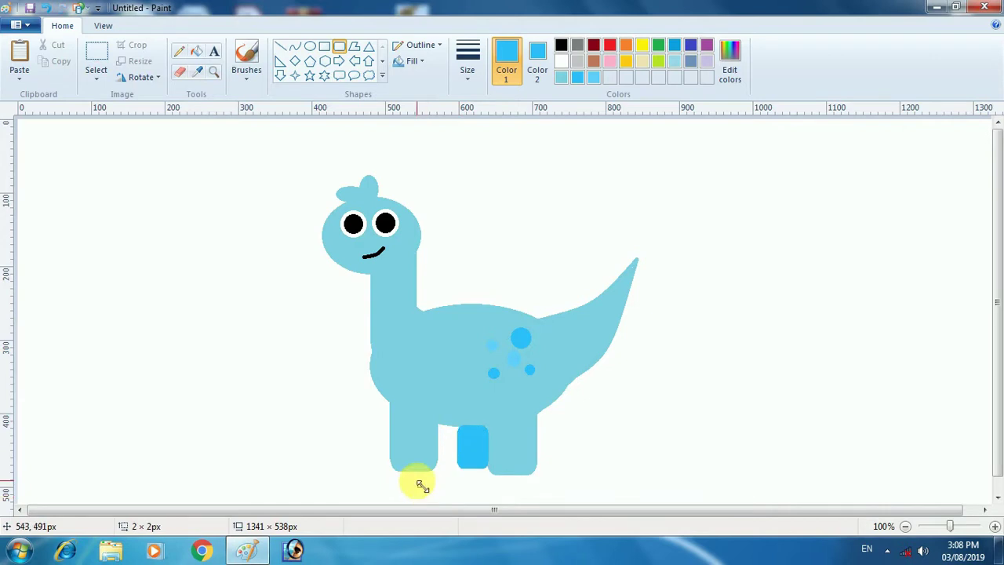
{"action": "left_click_drag", "start_coordinate": [390, 460], "coordinate": [370, 398]}
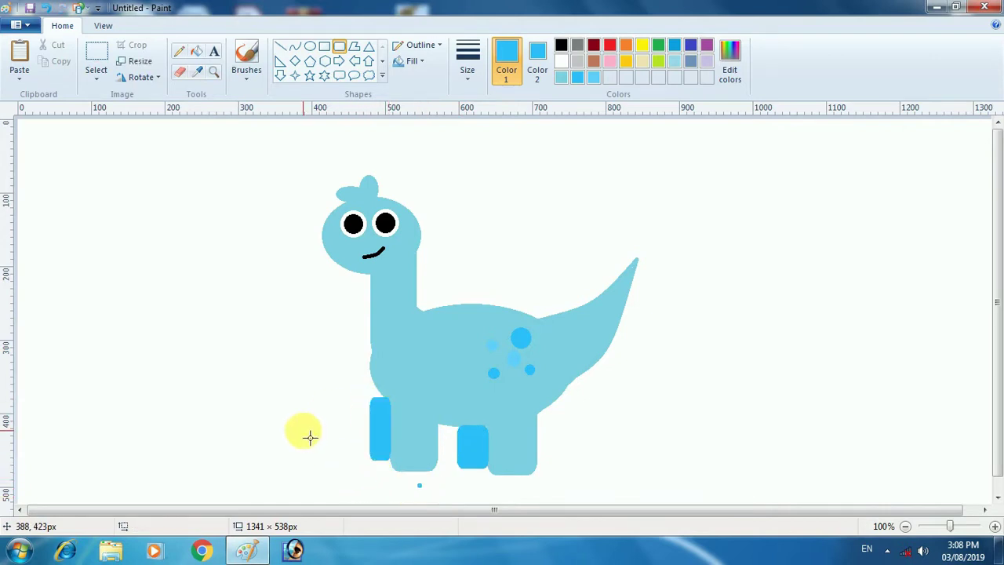
{"action": "key", "text": "ctrl+z"}
{"action": "key", "text": "ctrl+z"}
{"action": "key", "text": "ctrl+z"}
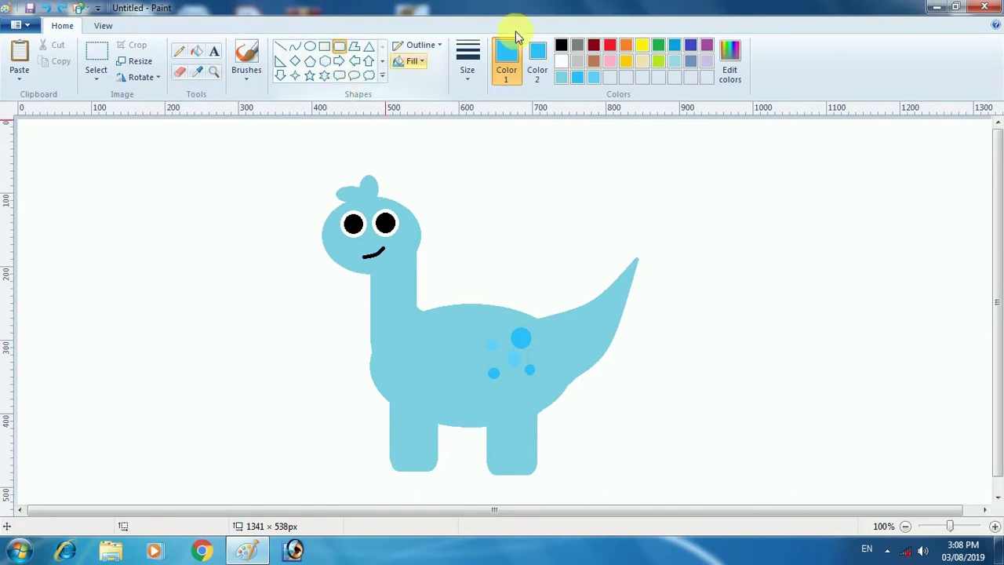
Step: Mix a very pale blue for Color 1, starting from the paler blue of the small spots
{"action": "left_click", "coordinate": [594, 76]}
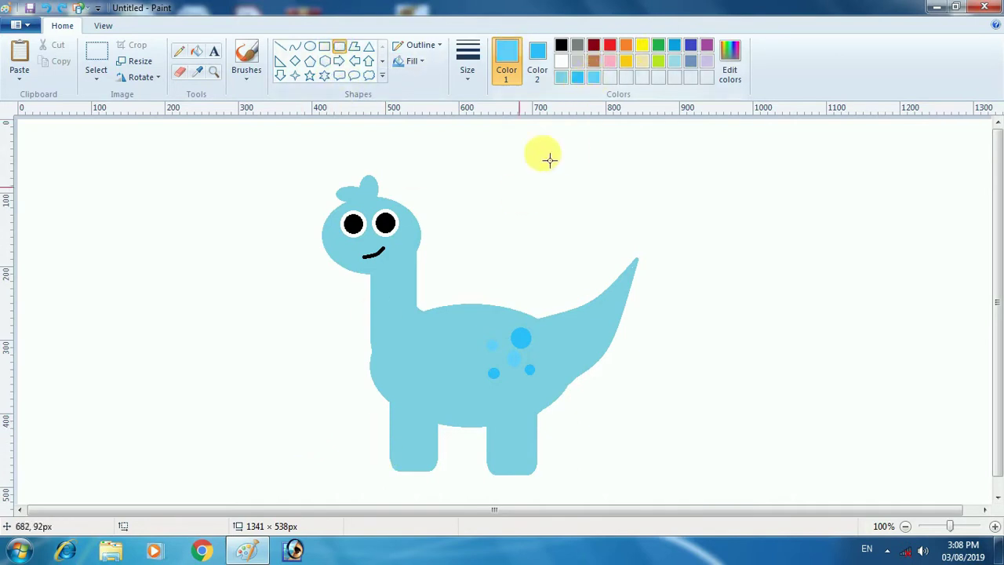
{"action": "left_click", "coordinate": [737, 60]}
{"action": "left_click_drag", "start_coordinate": [654, 217], "coordinate": [654, 196]}
{"action": "left_click", "coordinate": [370, 369]}
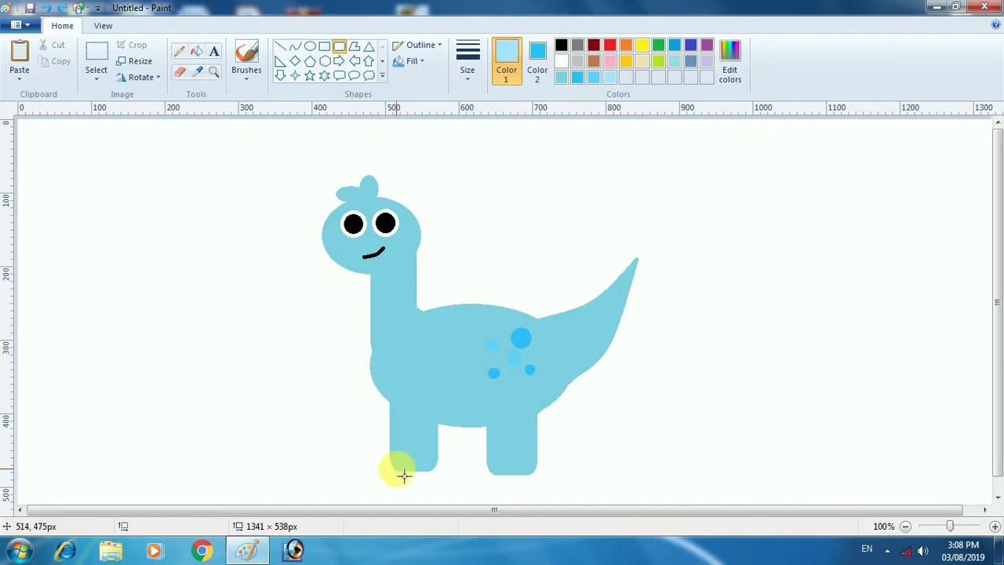
Step: Draw two small rounded toenails, the first about 18 × 20 px, on the front foot with very pale blue outline and fill
{"action": "left_click_drag", "start_coordinate": [395, 457], "coordinate": [394, 455]}
{"action": "left_click", "coordinate": [540, 67]}
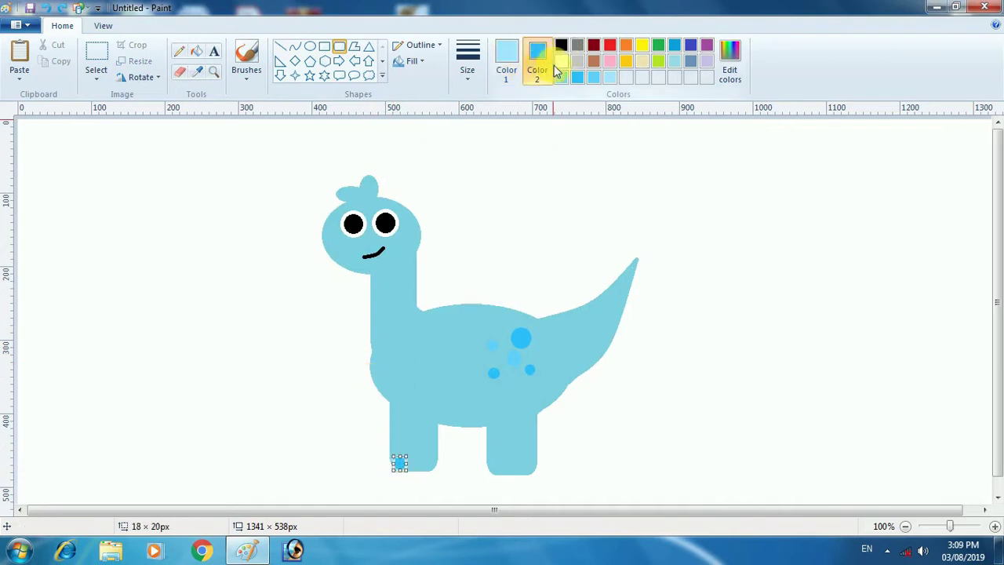
{"action": "left_click", "coordinate": [608, 77]}
{"action": "left_click", "coordinate": [423, 475]}
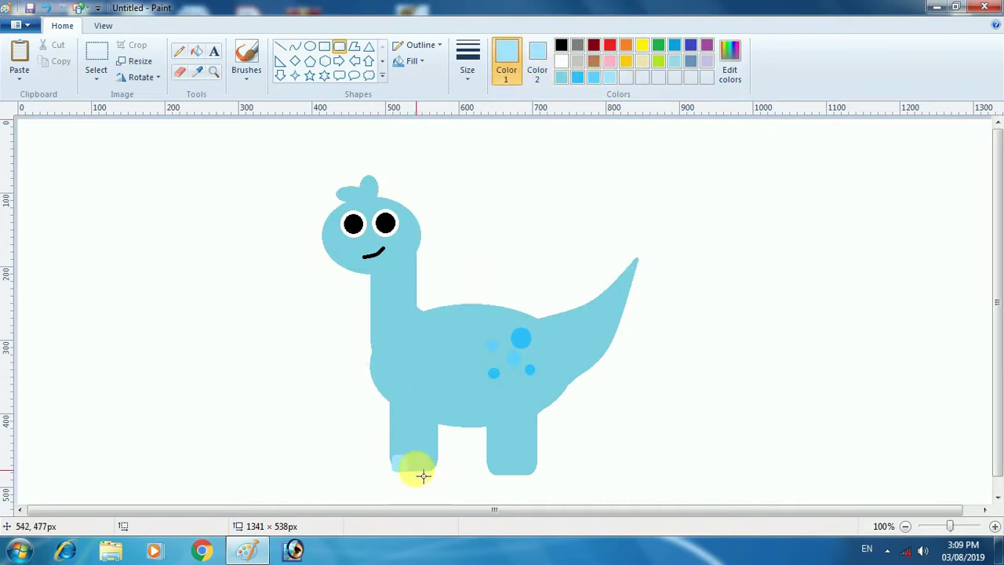
{"action": "left_click_drag", "start_coordinate": [427, 469], "coordinate": [417, 458]}
{"action": "left_click", "coordinate": [409, 428]}
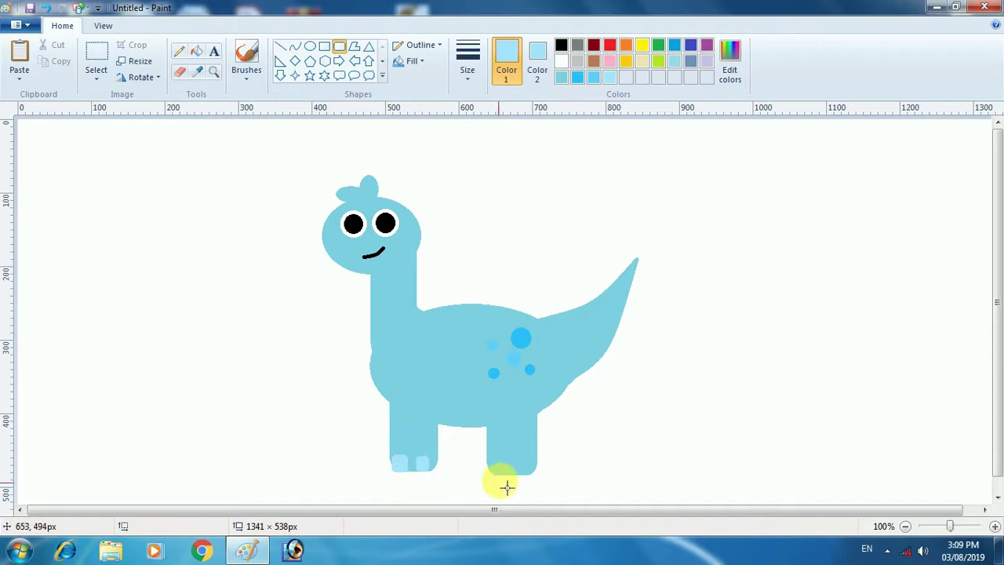
Step: Add two matching pale blue rounded toenails, one about 18 × 15 px, along the bottom of the rear foot
{"action": "mouse_move", "coordinate": [504, 474]}
{"action": "left_mouse_down"}
{"action": "mouse_move", "coordinate": [495, 461]}
{"action": "mouse_move", "coordinate": [517, 462]}
{"action": "left_mouse_up"}
{"action": "left_click", "coordinate": [558, 480]}
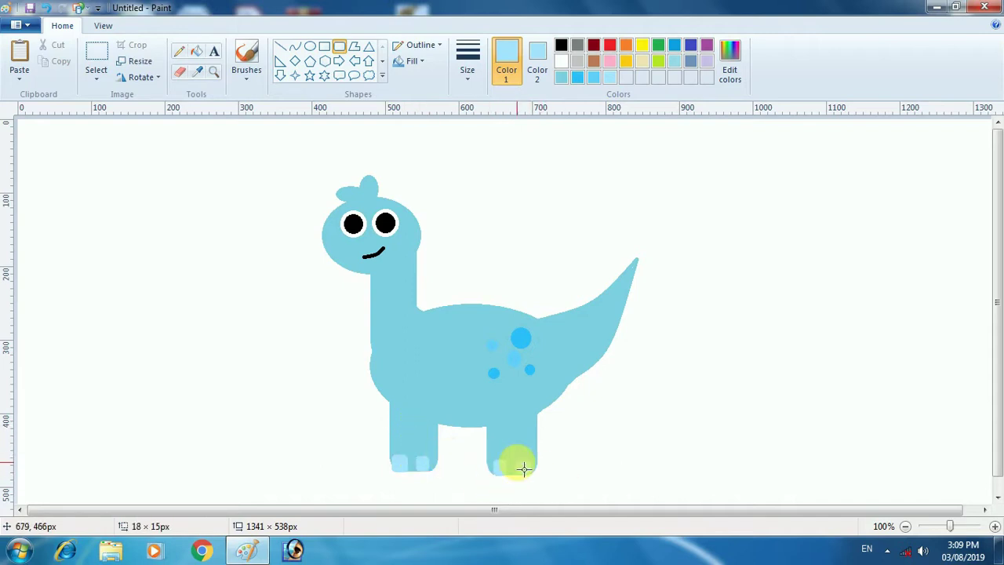
{"action": "left_click", "coordinate": [572, 450]}
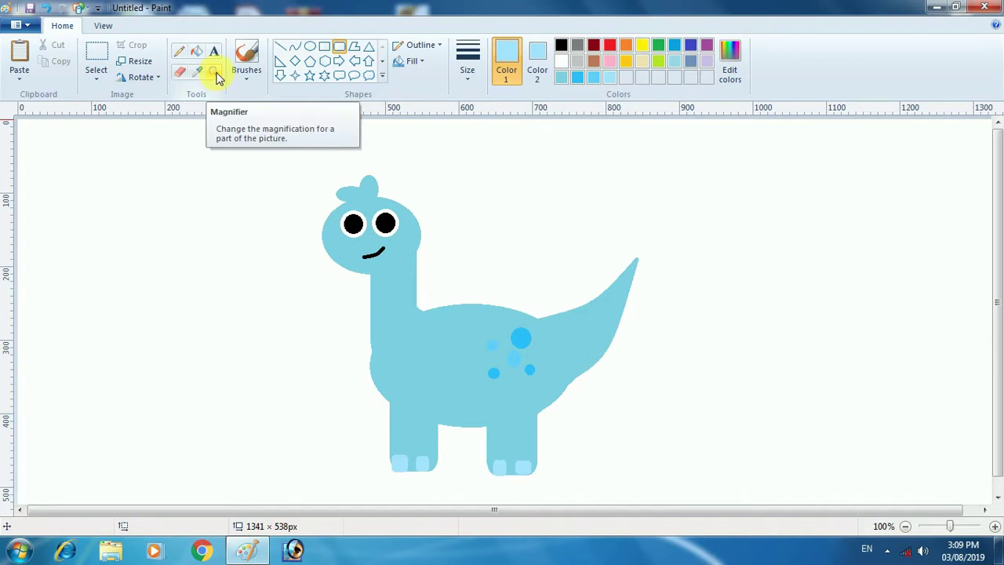
Step: Try a small cheek spot with pale blue outline and medium blue fill, first as a rounded rectangle, then as an ellipse
{"action": "left_click", "coordinate": [536, 59]}
{"action": "left_click", "coordinate": [517, 64]}
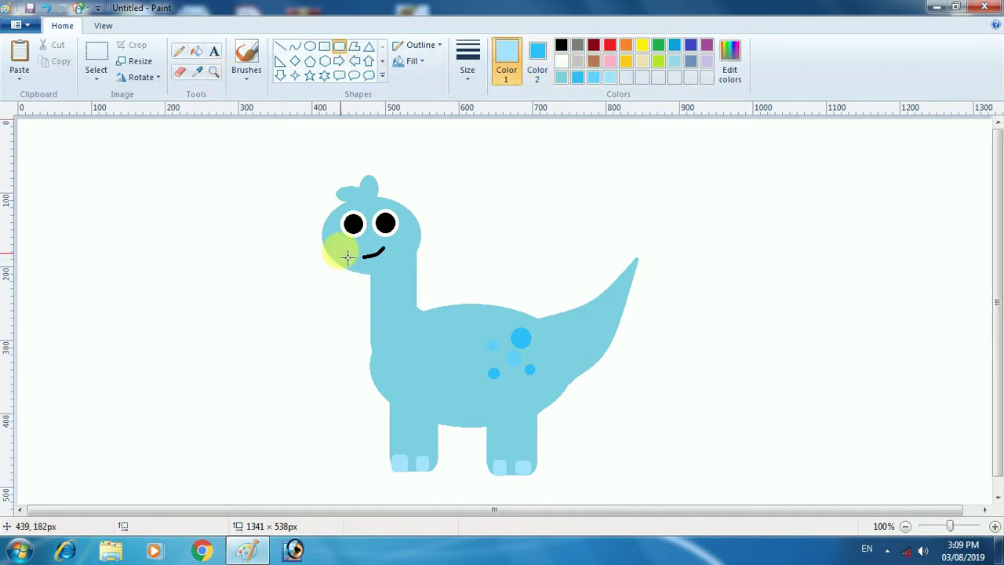
{"action": "left_click_drag", "start_coordinate": [347, 257], "coordinate": [333, 245]}
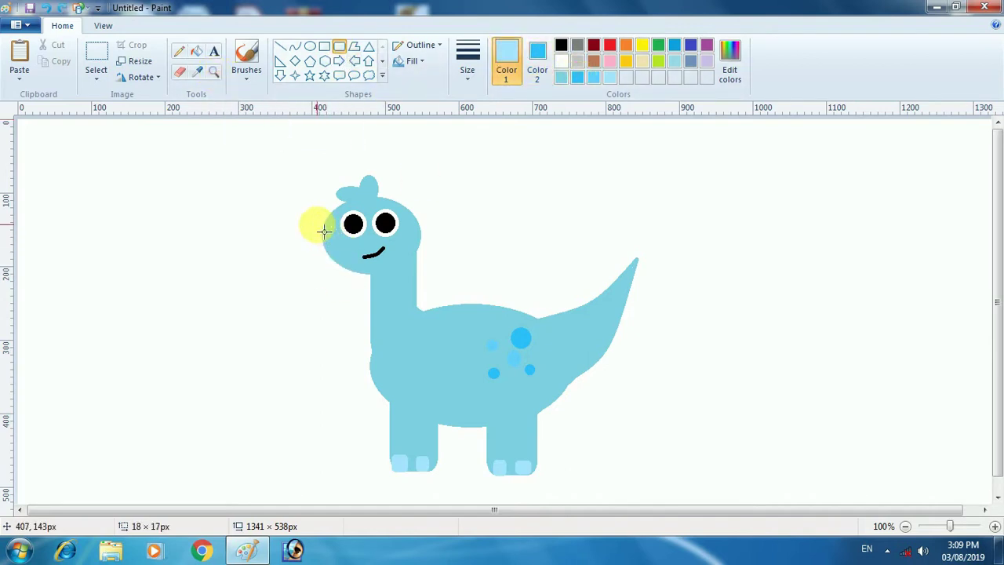
{"action": "left_click", "coordinate": [310, 46]}
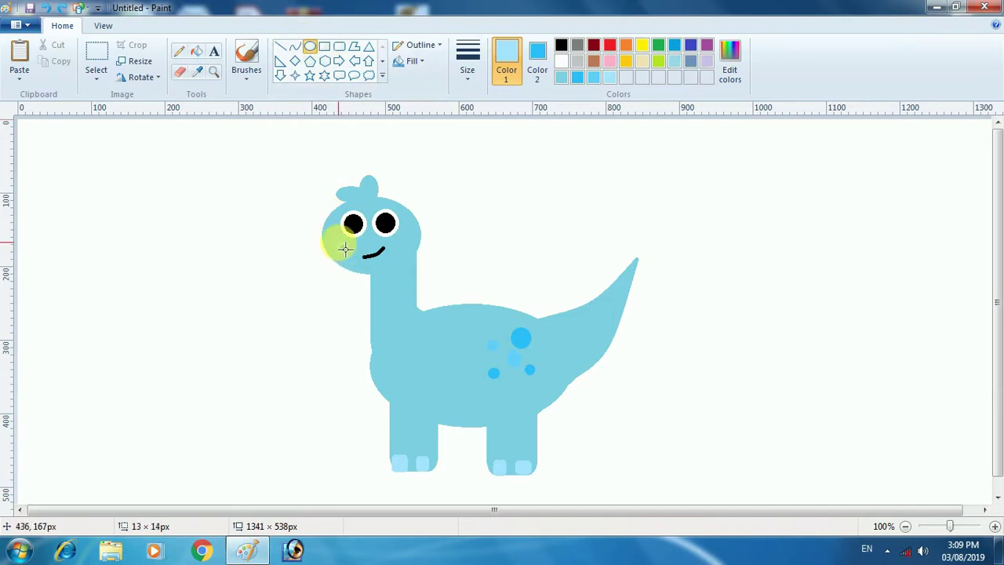
{"action": "left_click", "coordinate": [258, 250]}
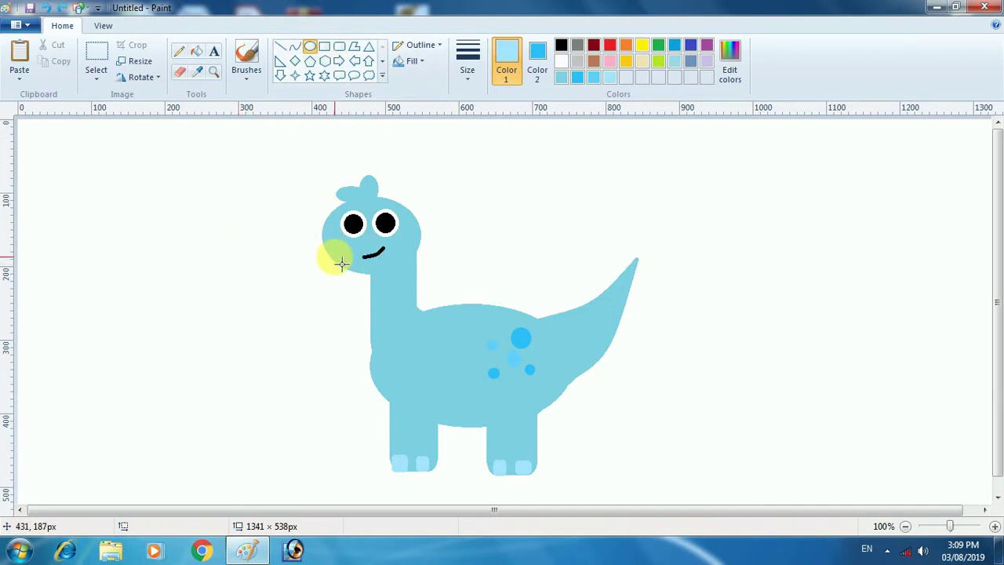
Step: Draw two white lines in the left eye's pupil, one from its centre to the top and one to its right edge
{"action": "left_click", "coordinate": [213, 71]}
{"action": "left_click", "coordinate": [342, 204]}
{"action": "left_click", "coordinate": [372, 241]}
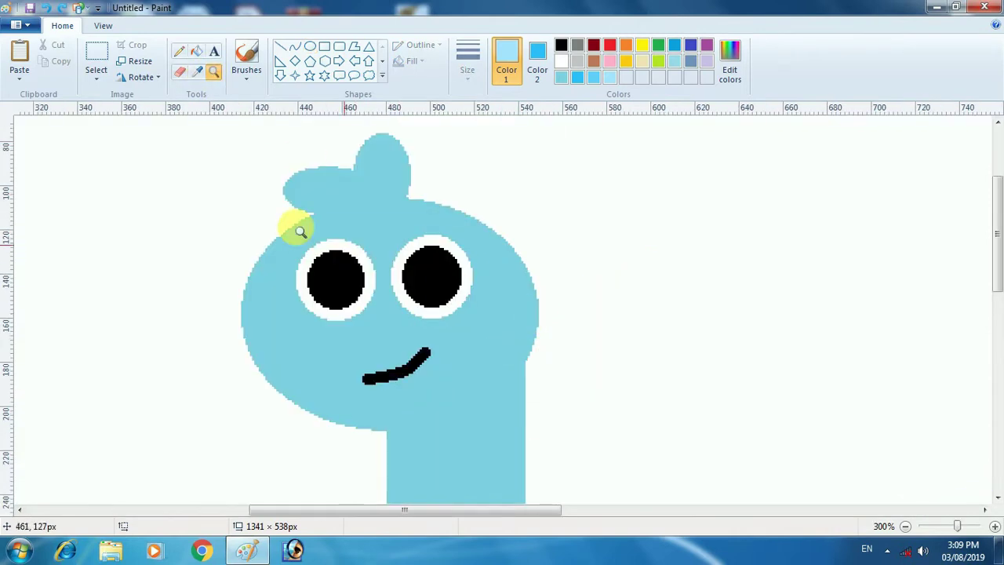
{"action": "left_click", "coordinate": [282, 47]}
{"action": "left_click_drag", "start_coordinate": [334, 254], "coordinate": [343, 271]}
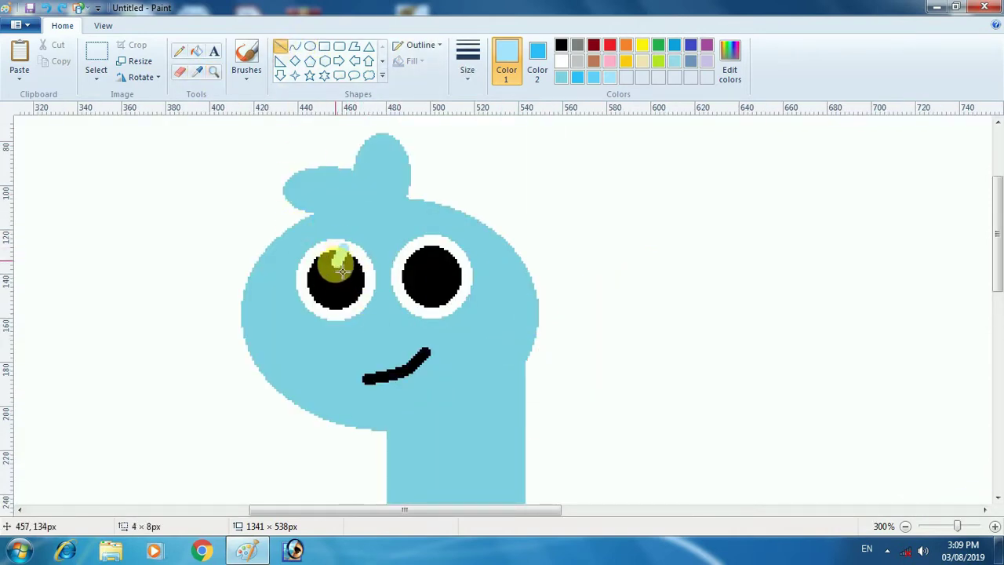
{"action": "left_click", "coordinate": [560, 61]}
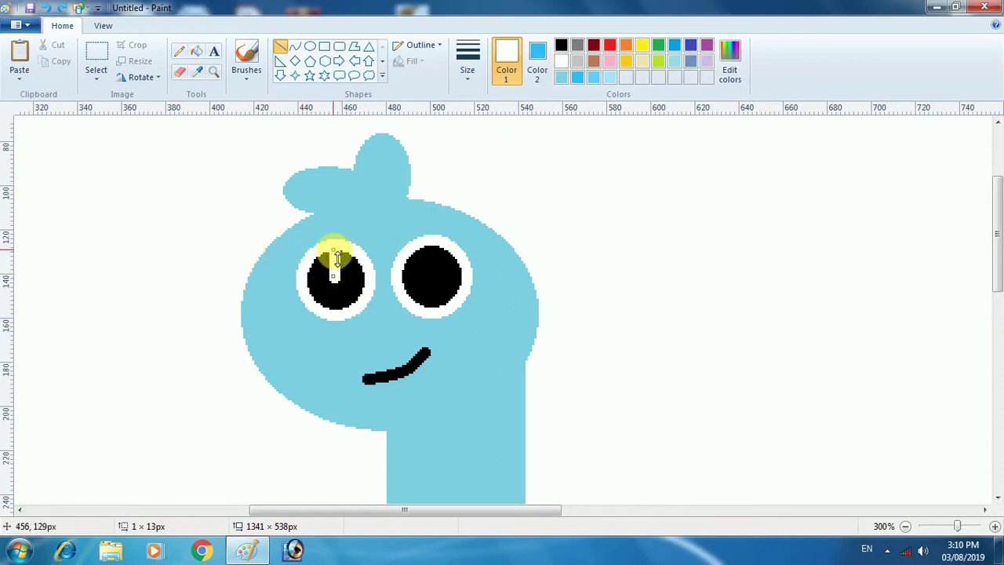
{"action": "left_click_drag", "start_coordinate": [337, 259], "coordinate": [359, 276]}
{"action": "left_click", "coordinate": [201, 247]}
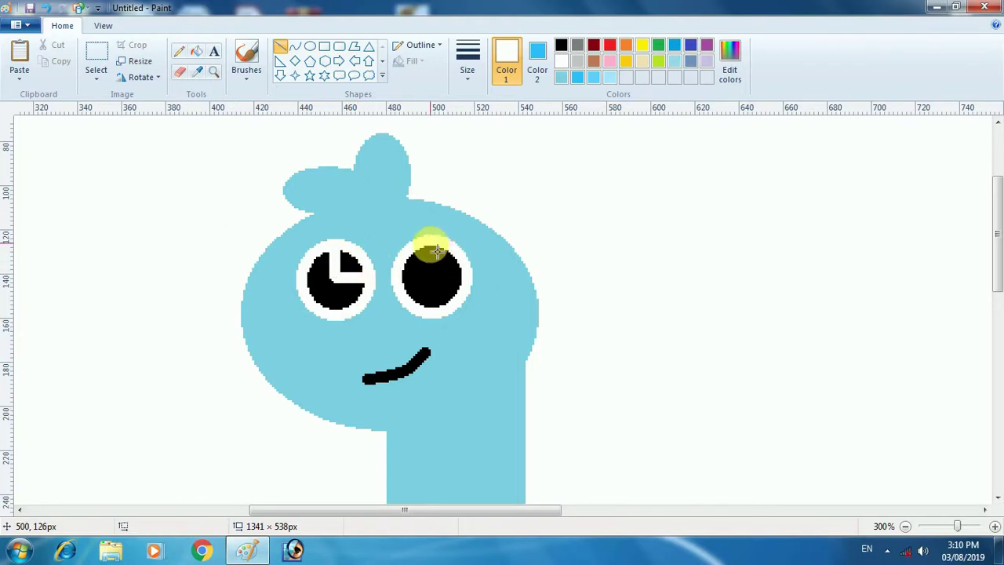
Step: Draw the same two white lines in the right eye's pupil and fill both pupils' upper-right quarters with white
{"action": "left_click_drag", "start_coordinate": [431, 243], "coordinate": [436, 274]}
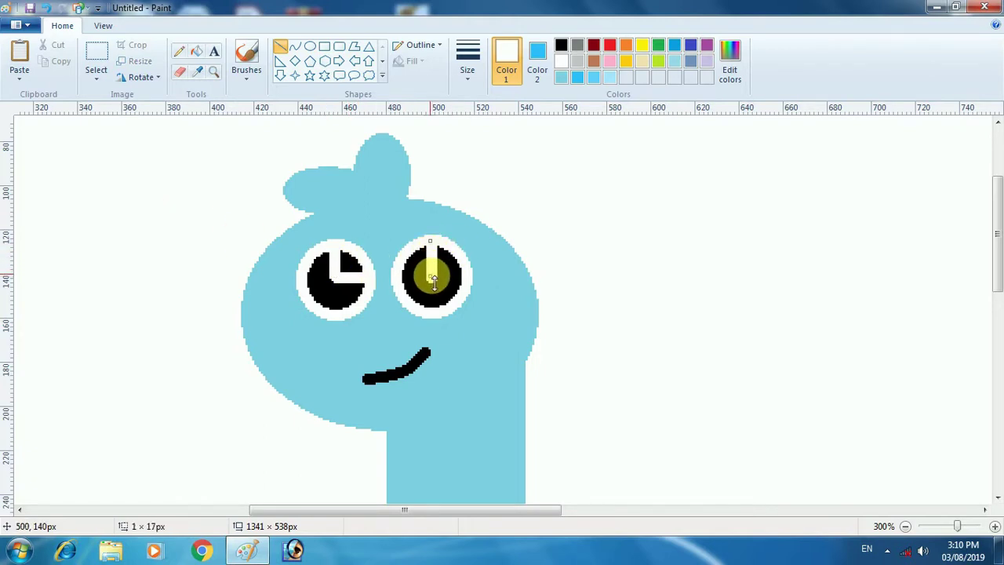
{"action": "mouse_move", "coordinate": [444, 286]}
{"action": "left_mouse_down"}
{"action": "mouse_move", "coordinate": [460, 275]}
{"action": "mouse_move", "coordinate": [430, 272]}
{"action": "mouse_move", "coordinate": [469, 287]}
{"action": "mouse_move", "coordinate": [460, 276]}
{"action": "left_mouse_up"}
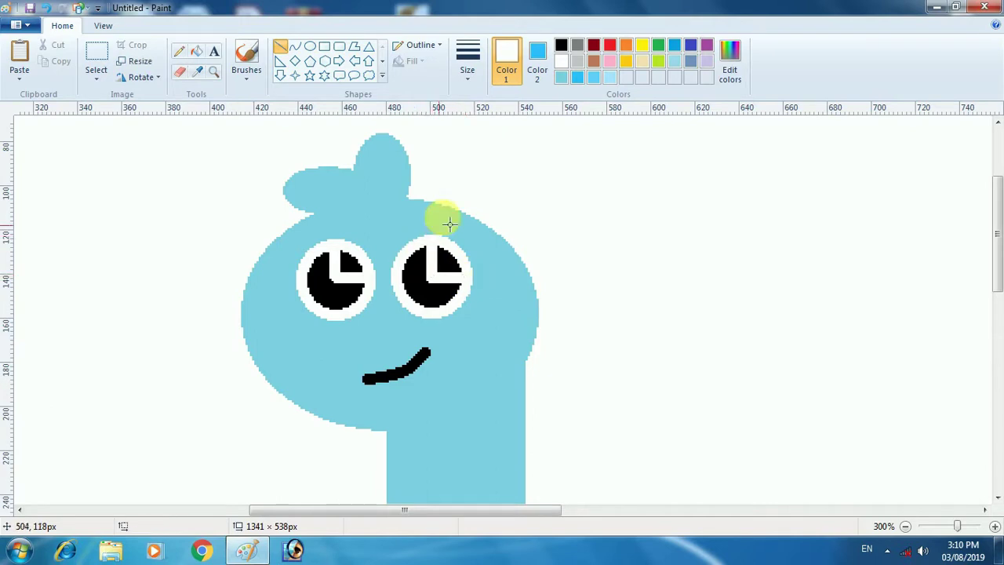
{"action": "left_click", "coordinate": [196, 51]}
{"action": "left_click", "coordinate": [347, 258]}
{"action": "left_click", "coordinate": [449, 259]}
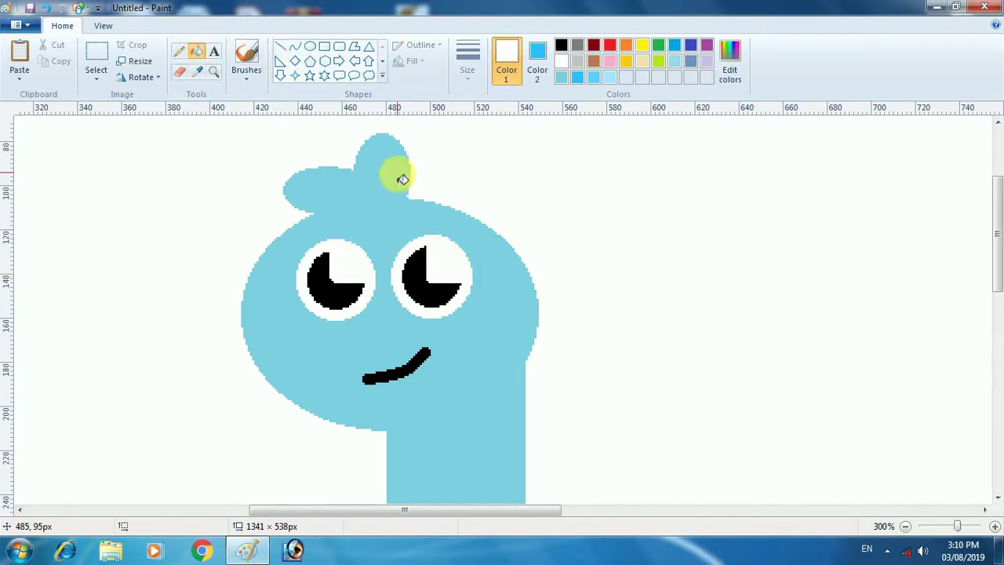
Step: Narrow the white highlight in each pupil with a near-vertical black line along its left edge
{"action": "left_click", "coordinate": [214, 71]}
{"action": "right_click", "coordinate": [321, 262]}
{"action": "right_click", "coordinate": [312, 272]}
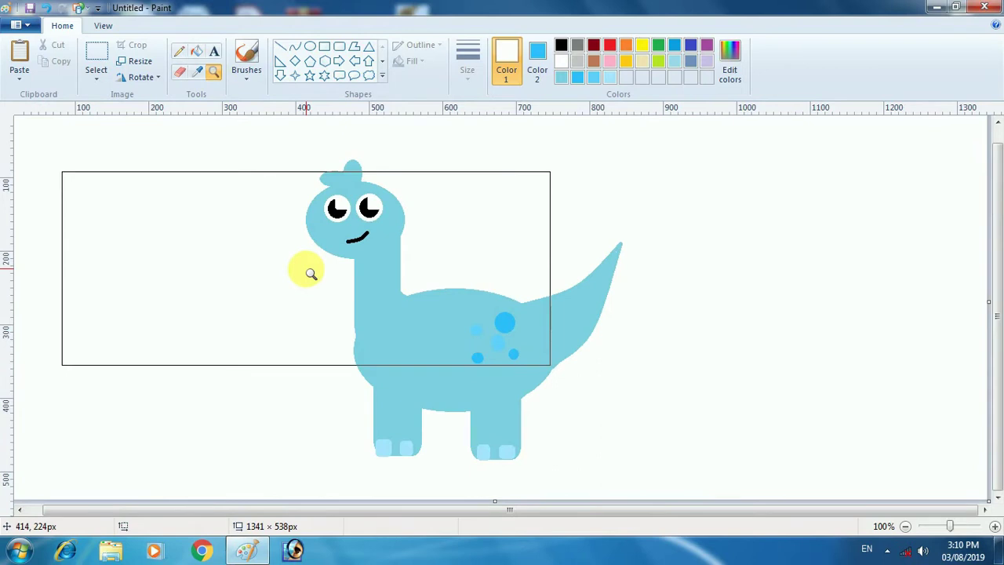
{"action": "left_click", "coordinate": [336, 217]}
{"action": "left_click", "coordinate": [515, 267]}
{"action": "left_click", "coordinate": [509, 271]}
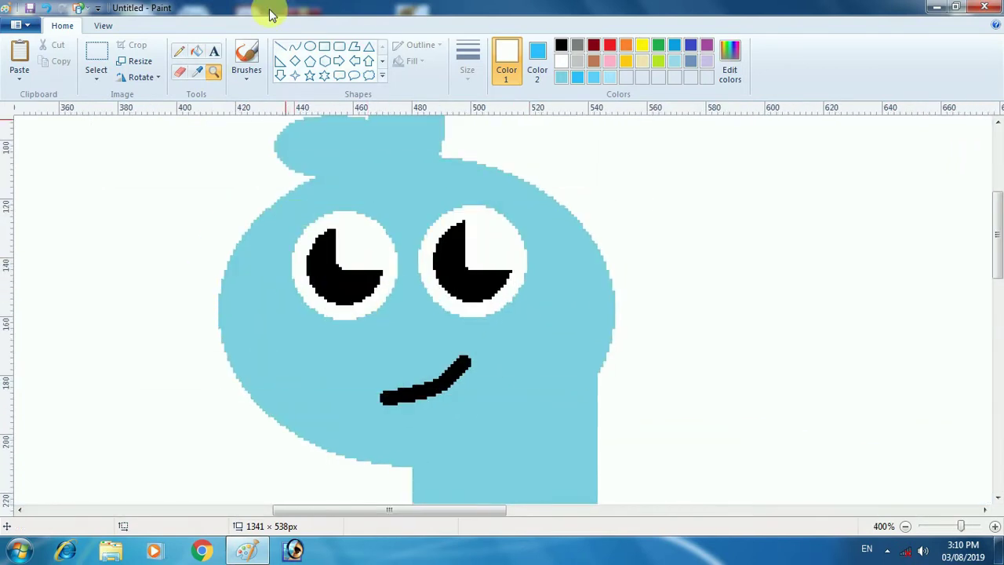
{"action": "left_click", "coordinate": [280, 46]}
{"action": "left_click", "coordinate": [560, 44]}
{"action": "left_click_drag", "start_coordinate": [342, 235], "coordinate": [346, 271]}
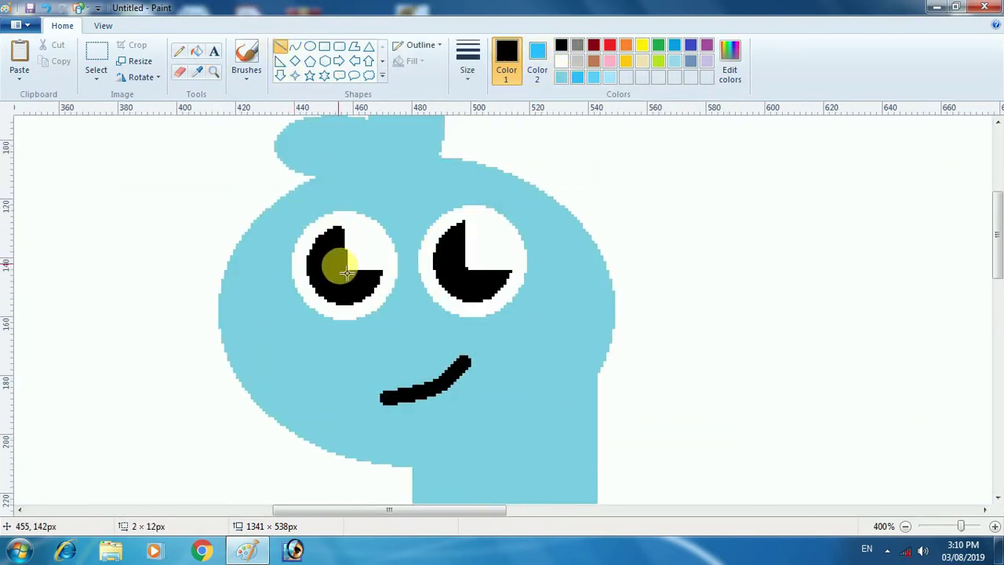
{"action": "left_click_drag", "start_coordinate": [467, 220], "coordinate": [471, 273]}
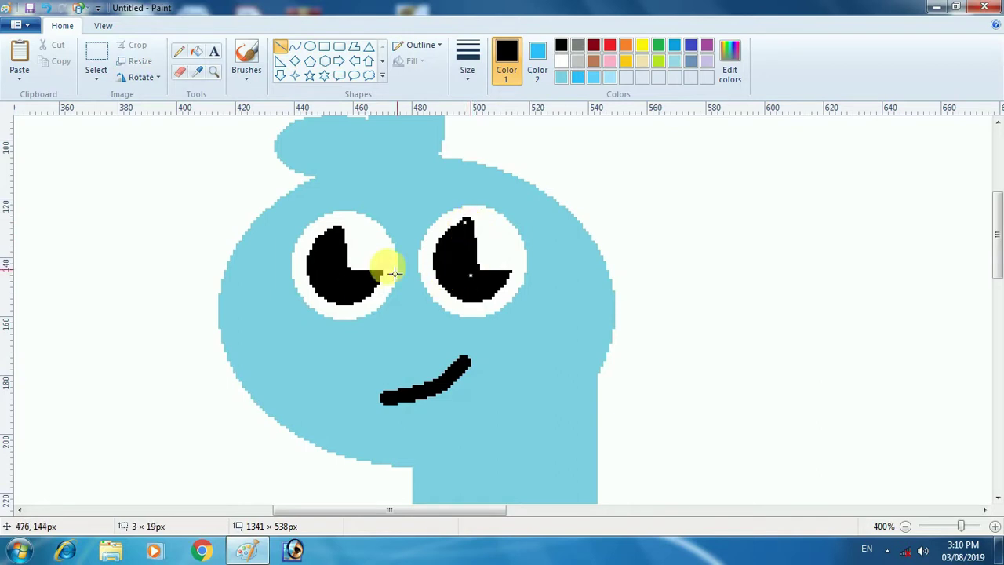
Step: Add a second black line beside the first in each pupil to narrow the white highlights further
{"action": "left_click_drag", "start_coordinate": [350, 234], "coordinate": [347, 273]}
{"action": "mouse_move", "coordinate": [480, 221]}
{"action": "left_mouse_down"}
{"action": "mouse_move", "coordinate": [475, 269]}
{"action": "mouse_move", "coordinate": [475, 227]}
{"action": "left_mouse_up"}
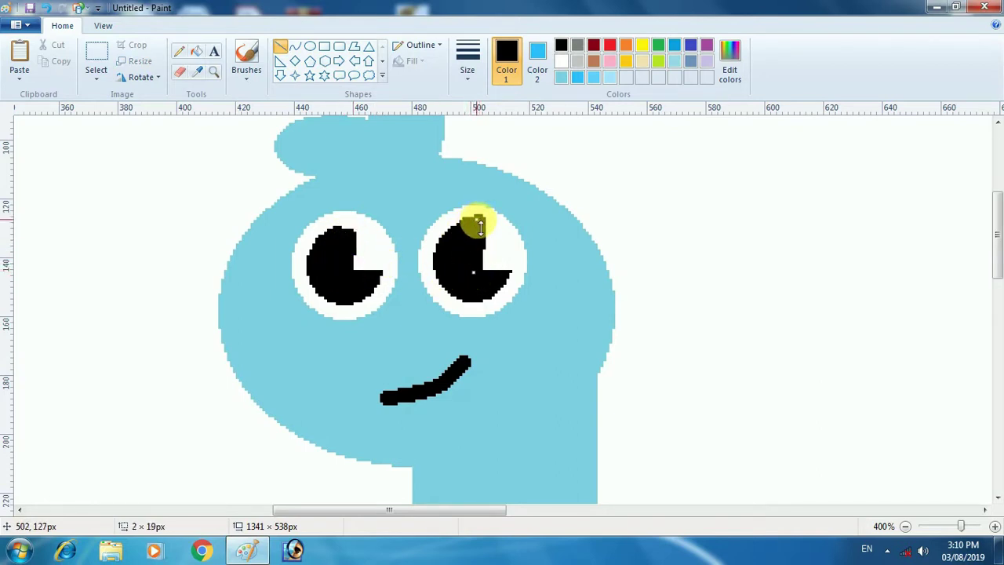
{"action": "left_click", "coordinate": [684, 218]}
{"action": "left_click", "coordinate": [214, 72]}
{"action": "right_click", "coordinate": [287, 220]}
{"action": "right_click", "coordinate": [286, 220]}
{"action": "right_click", "coordinate": [284, 227]}
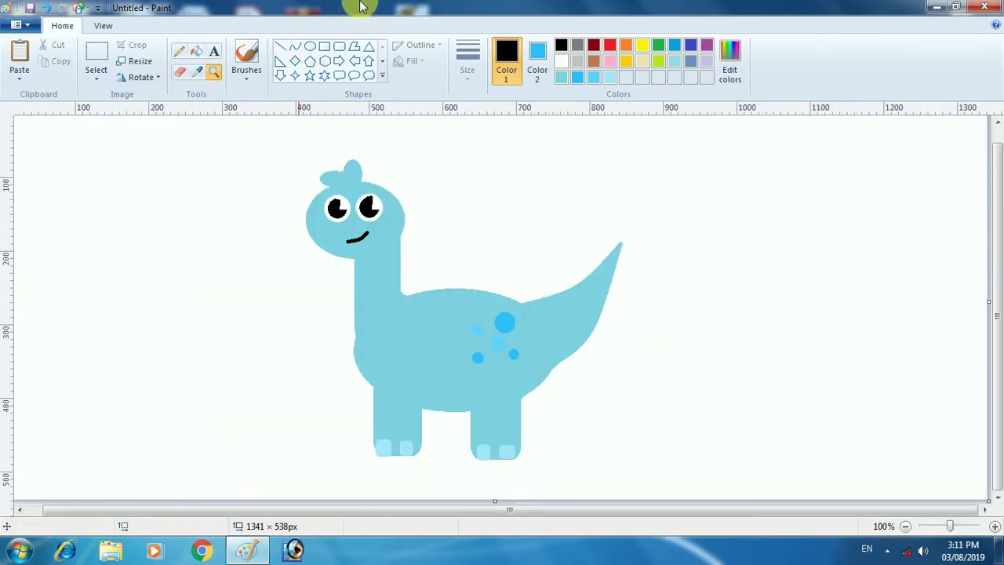
Step: Draw a solid lime green rectangle along the canvas bottom as the ground beneath the dinosaur's feet
{"action": "left_click", "coordinate": [324, 46]}
{"action": "left_click", "coordinate": [658, 47]}
{"action": "left_click", "coordinate": [537, 61]}
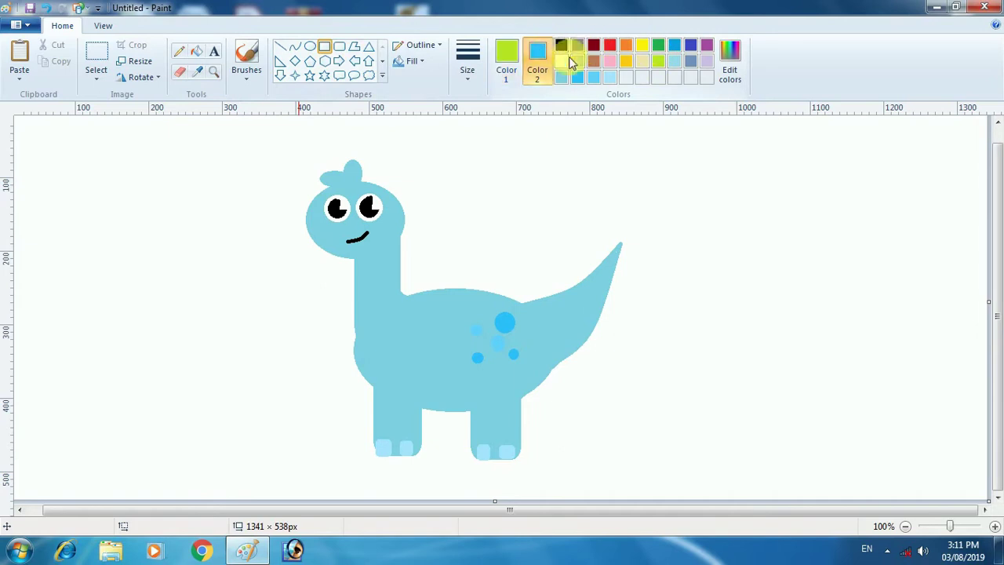
{"action": "left_click", "coordinate": [657, 45]}
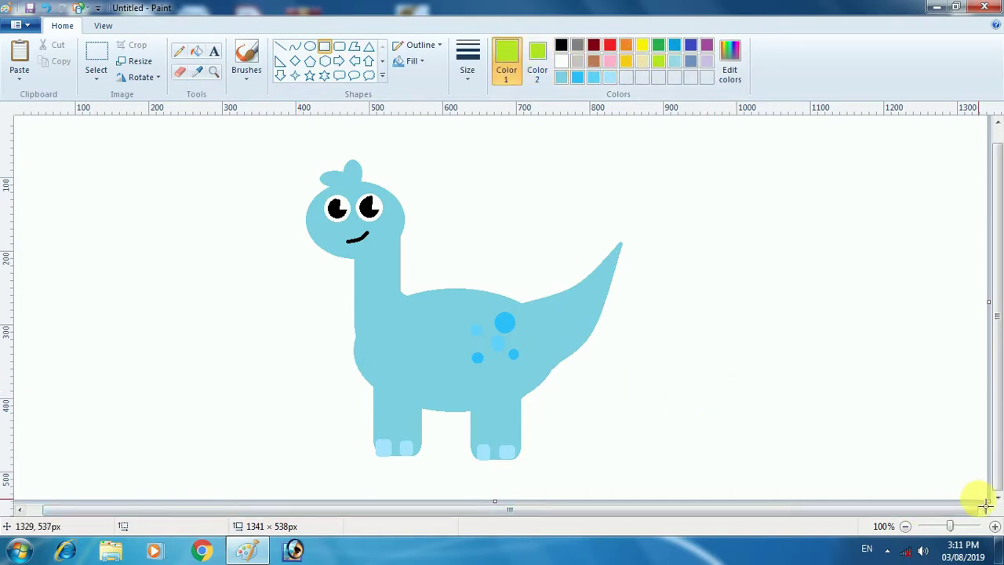
{"action": "left_click_drag", "start_coordinate": [981, 497], "coordinate": [8, 457]}
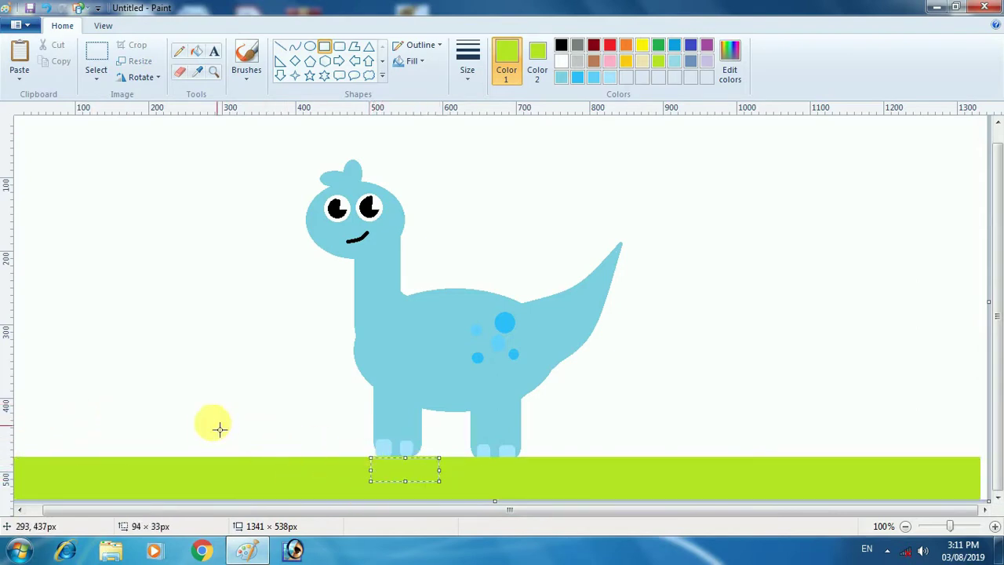
Step: Add a low hill at the ground's left end with a wide lime green ellipse of about 192 × 55 px
{"action": "left_click", "coordinate": [310, 46]}
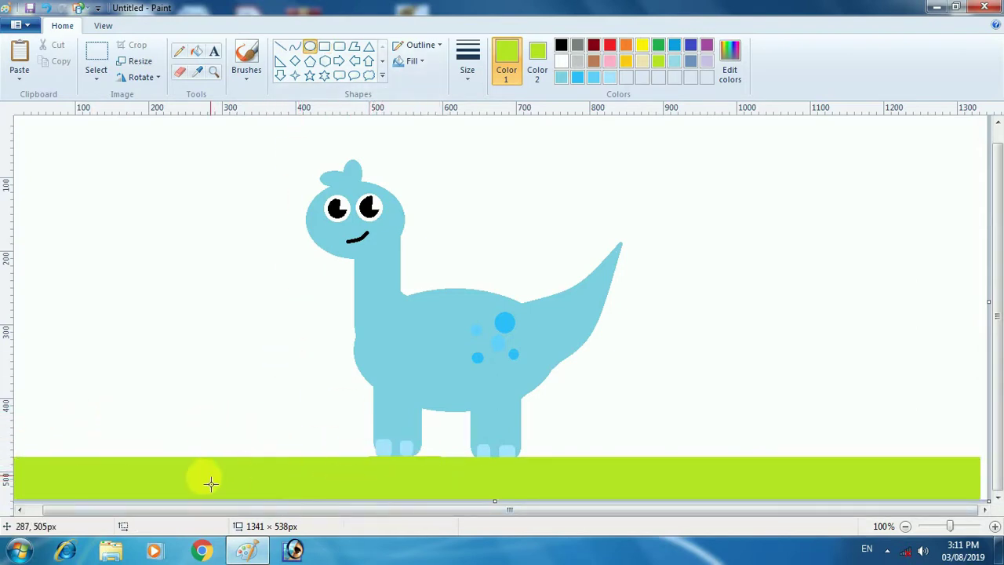
{"action": "left_click_drag", "start_coordinate": [208, 476], "coordinate": [70, 442]}
{"action": "left_click_drag", "start_coordinate": [122, 464], "coordinate": [70, 465]}
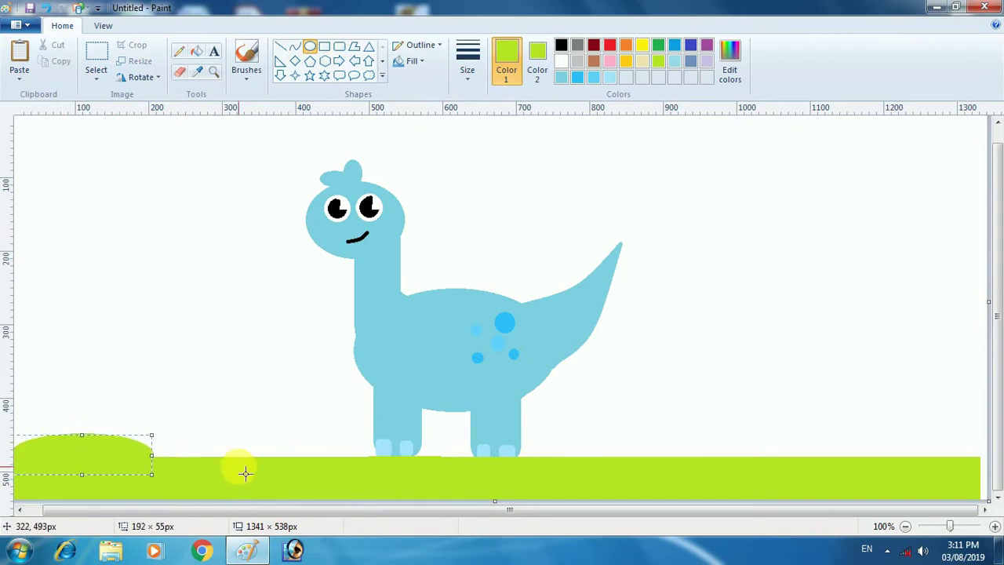
{"action": "left_click", "coordinate": [244, 472]}
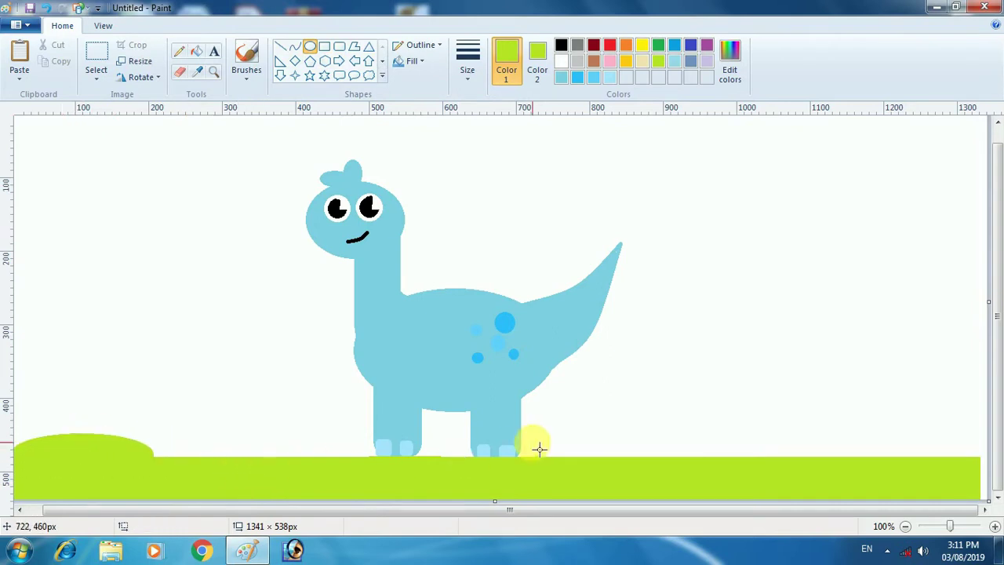
Step: Draw a solid lime green circle of about 211 × 209 px as a tree crown to the right of the dinosaur's tail
{"action": "left_click", "coordinate": [594, 62]}
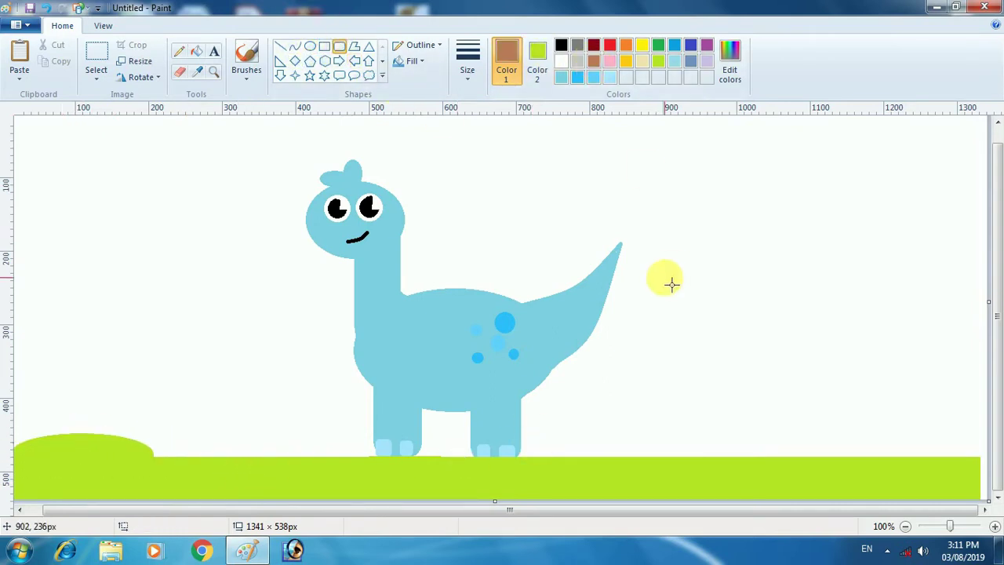
{"action": "left_click", "coordinate": [658, 60]}
{"action": "left_click_drag", "start_coordinate": [819, 330], "coordinate": [672, 177]}
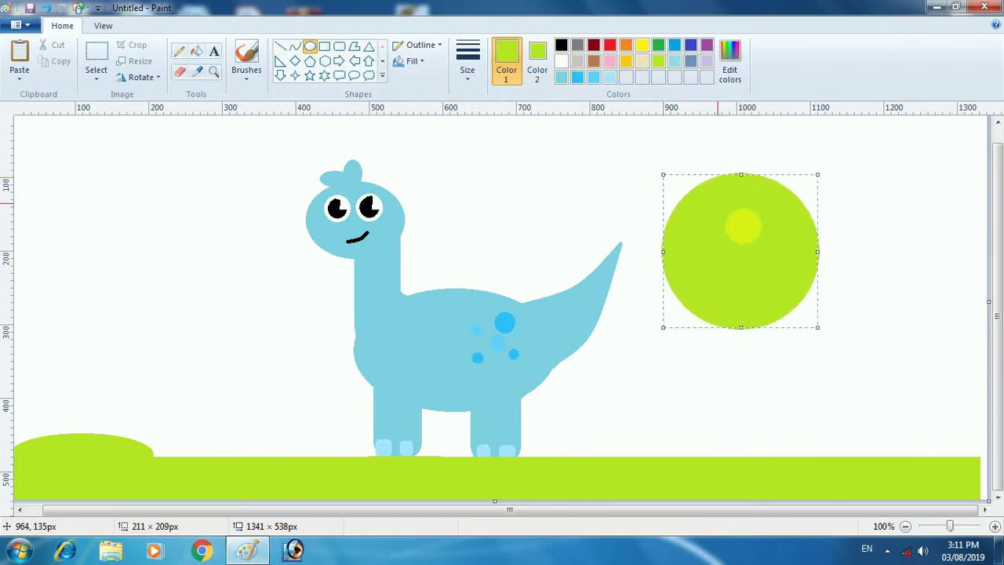
{"action": "left_click_drag", "start_coordinate": [739, 271], "coordinate": [759, 274]}
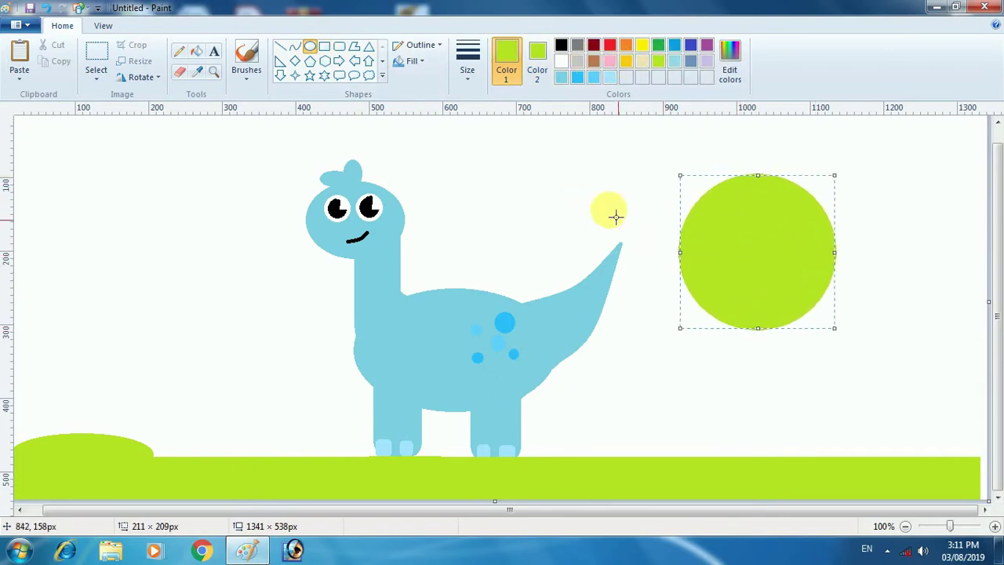
Step: Draw the tree trunk as a solid brown rounded rectangle from the crown's lower part down into the ground
{"action": "left_click", "coordinate": [594, 64]}
{"action": "left_click", "coordinate": [542, 69]}
{"action": "left_click", "coordinate": [593, 63]}
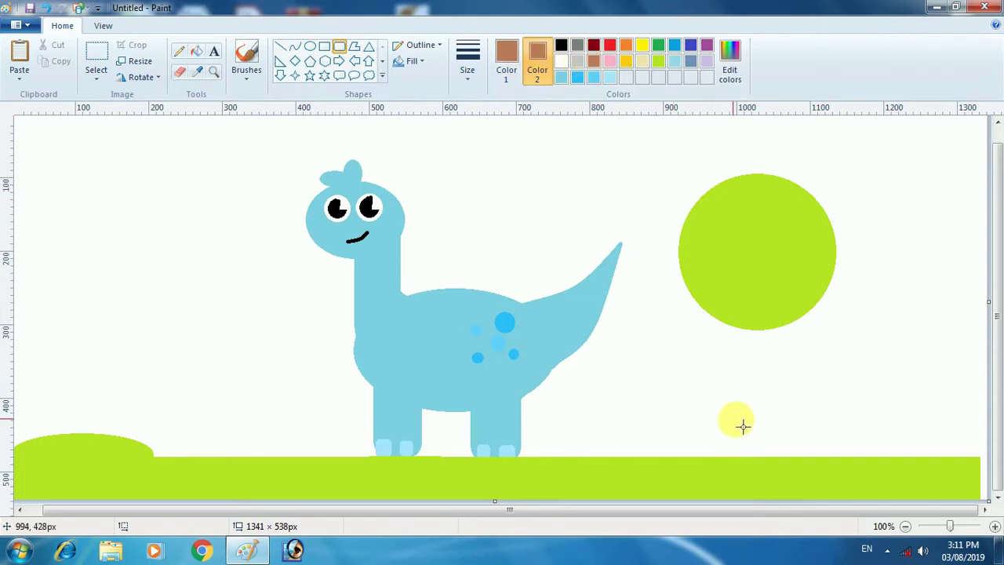
{"action": "left_click_drag", "start_coordinate": [788, 471], "coordinate": [728, 293]}
{"action": "left_click", "coordinate": [658, 357]}
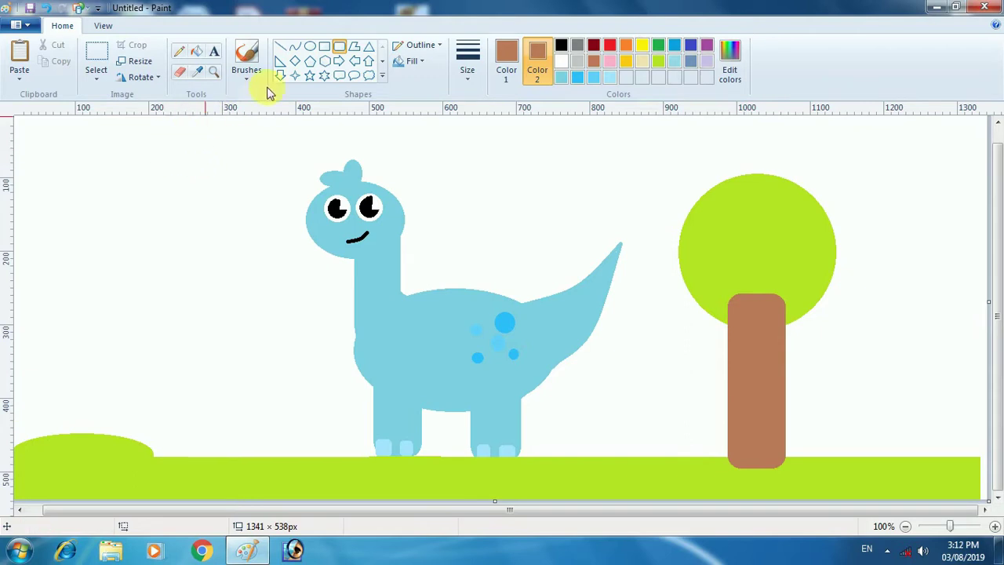
Step: Mix a very pale blue fill colour with red 210, green 241 and blue 255 from the existing light blue
{"action": "left_click", "coordinate": [310, 45]}
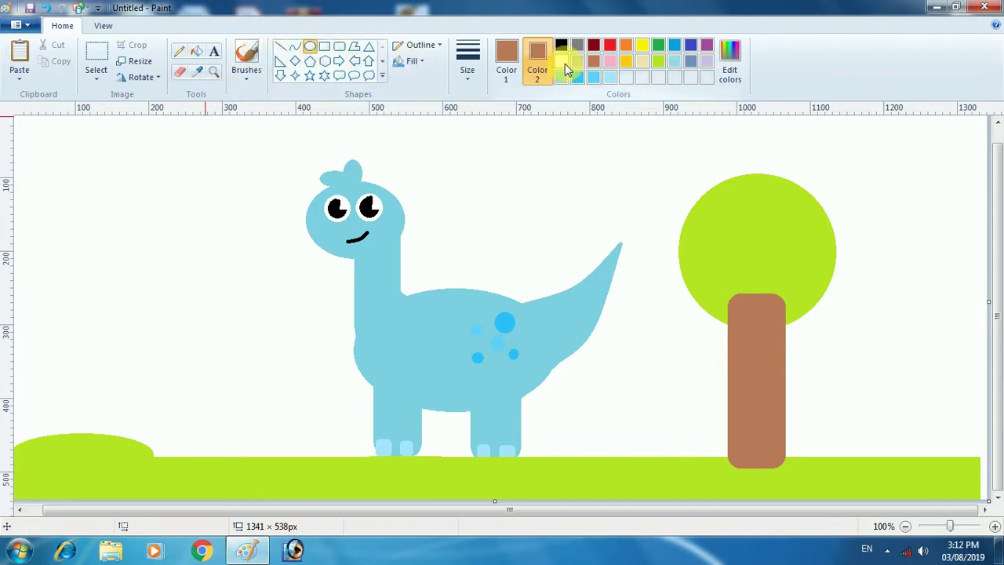
{"action": "left_click", "coordinate": [200, 50]}
{"action": "left_click", "coordinate": [610, 77]}
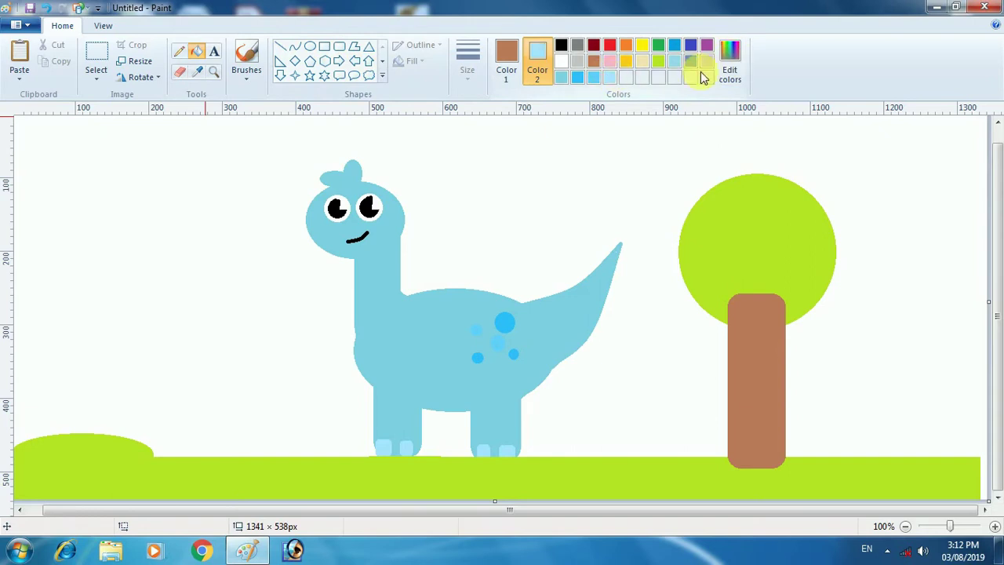
{"action": "left_click", "coordinate": [729, 63]}
{"action": "left_click", "coordinate": [650, 181]}
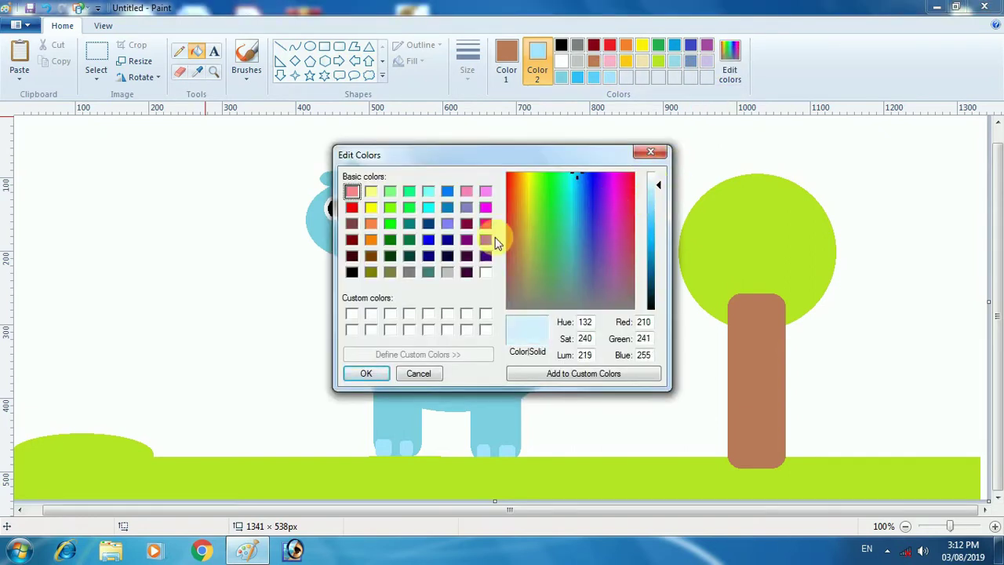
{"action": "left_click", "coordinate": [365, 373]}
Step: Try filling the sky and the gap between the dinosaur's legs with light blue
{"action": "left_click", "coordinate": [221, 269]}
{"action": "key", "text": "ctrl+z"}
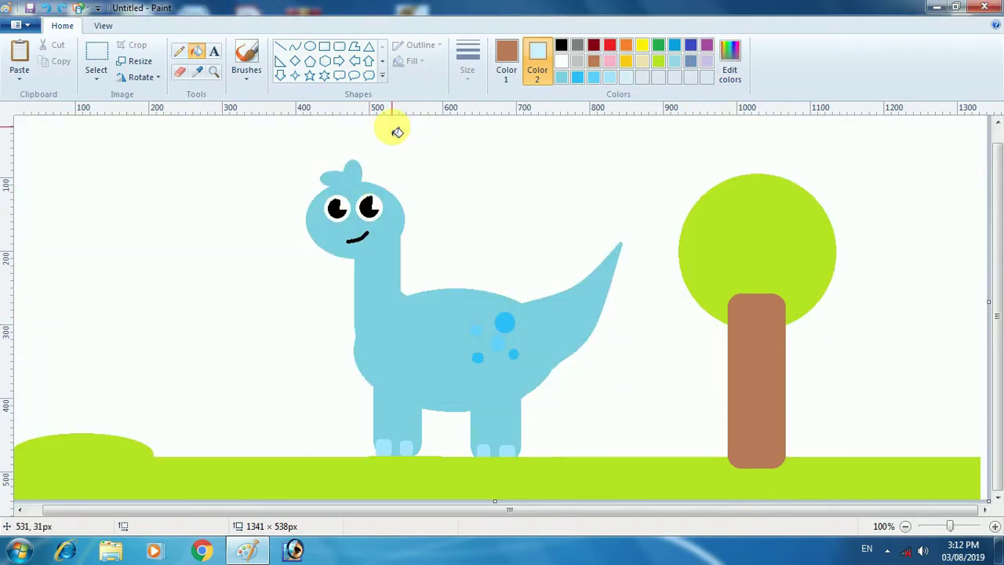
{"action": "left_click", "coordinate": [596, 76]}
{"action": "left_click", "coordinate": [254, 179]}
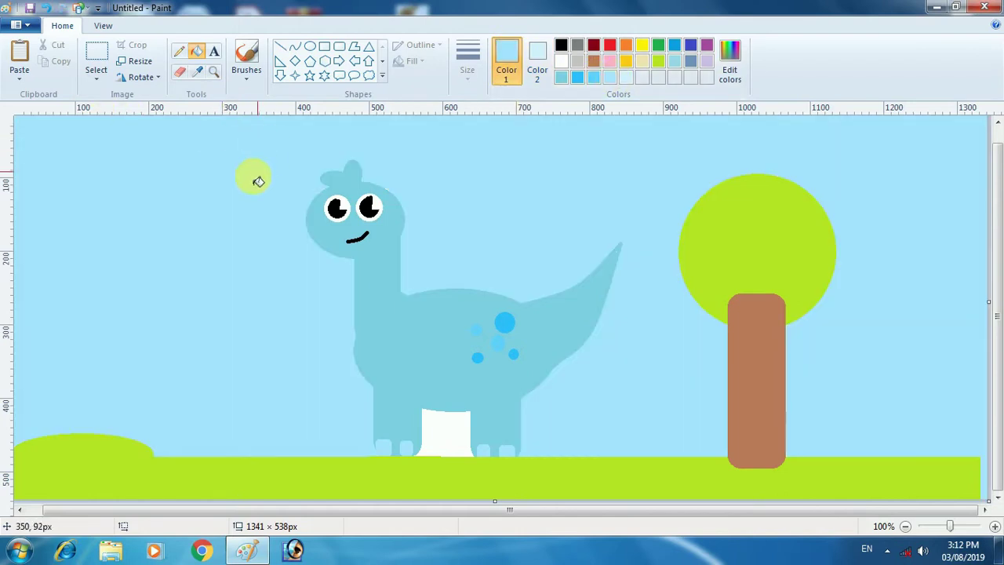
{"action": "left_click", "coordinate": [441, 451]}
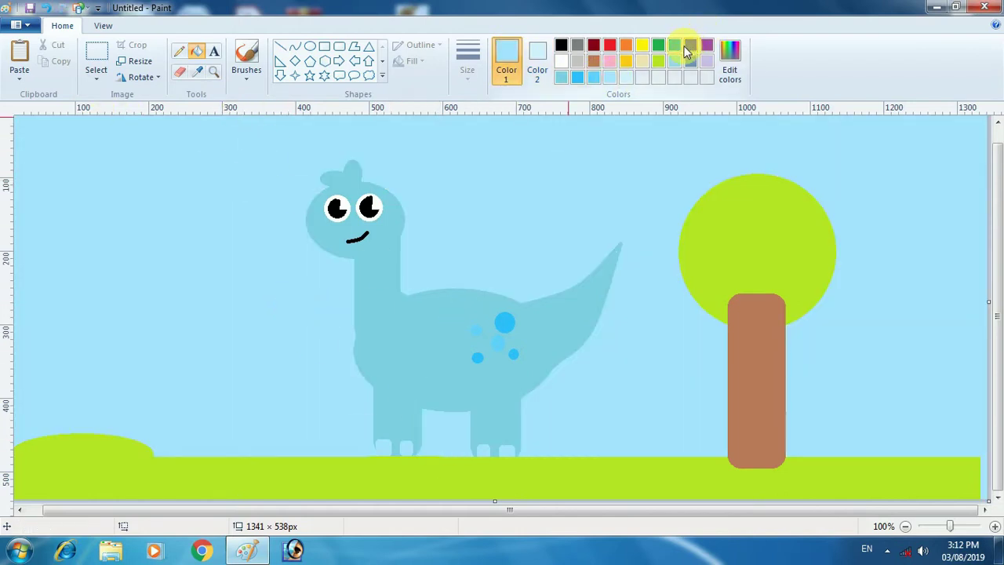
Step: Fill the sky and the gap between the dinosaur's legs with the custom very pale blue
{"action": "left_click", "coordinate": [625, 76]}
{"action": "left_click", "coordinate": [480, 215]}
{"action": "left_click", "coordinate": [453, 432]}
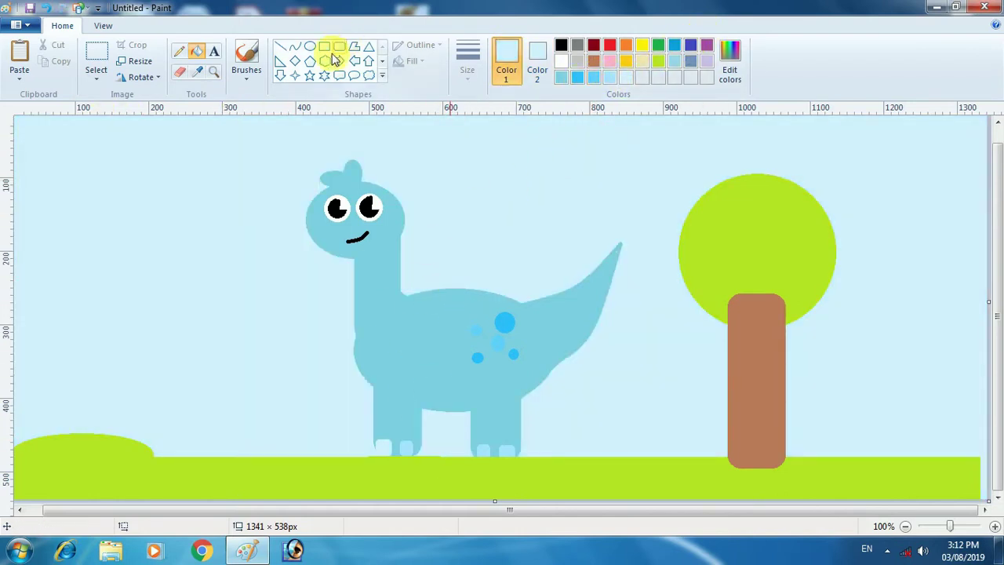
Step: Draw a gold circular sun of about 121 × 118 px in the upper-left sky and undo it
{"action": "left_click", "coordinate": [310, 47]}
{"action": "left_click", "coordinate": [626, 61]}
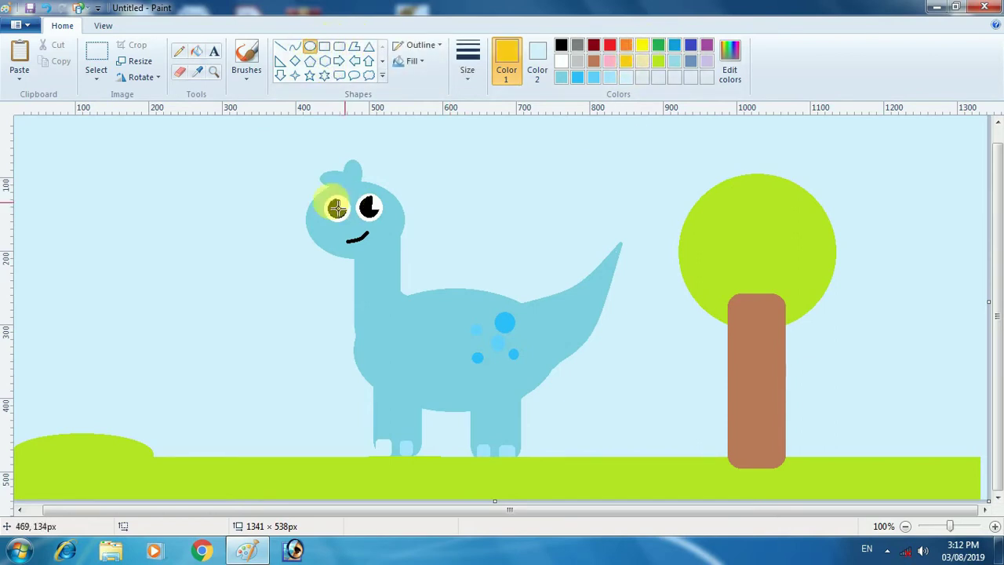
{"action": "left_click_drag", "start_coordinate": [192, 227], "coordinate": [102, 142]}
{"action": "left_click", "coordinate": [536, 62]}
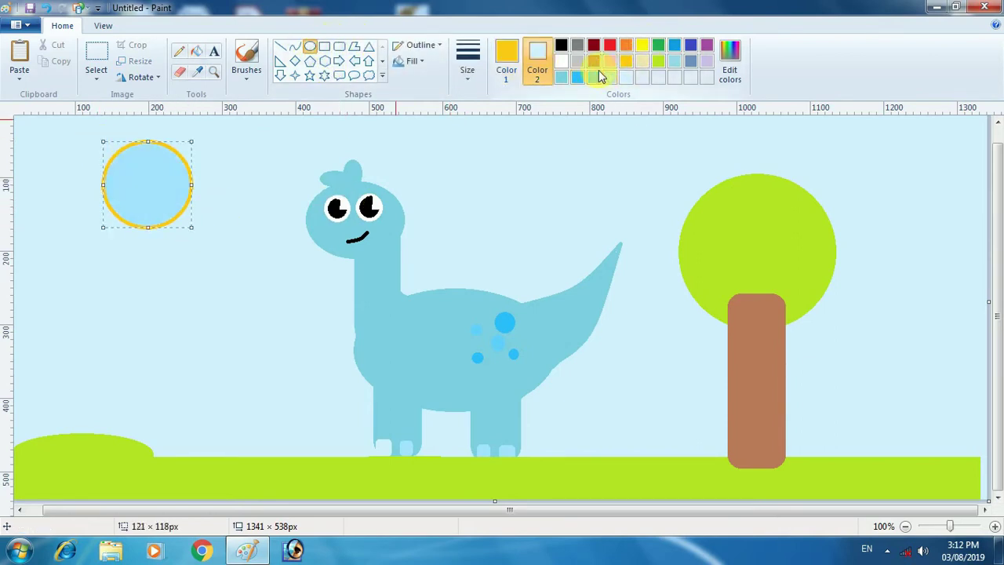
{"action": "left_click", "coordinate": [626, 61]}
{"action": "left_click", "coordinate": [71, 201]}
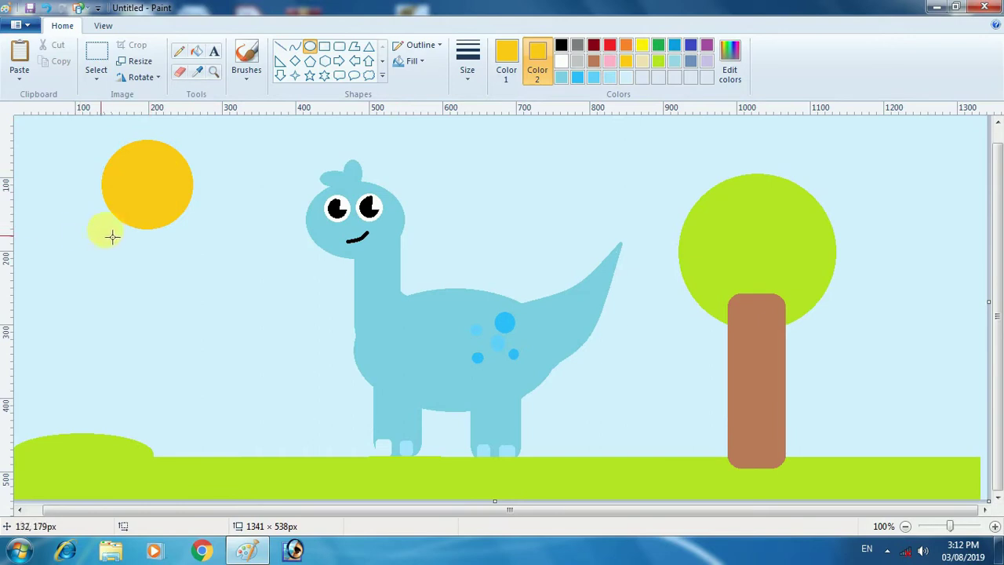
{"action": "key", "text": "ctrl+z"}
Step: Draw a solid yellow sun of about 96 × 104 px and place it in the upper-left sky
{"action": "left_click", "coordinate": [646, 55]}
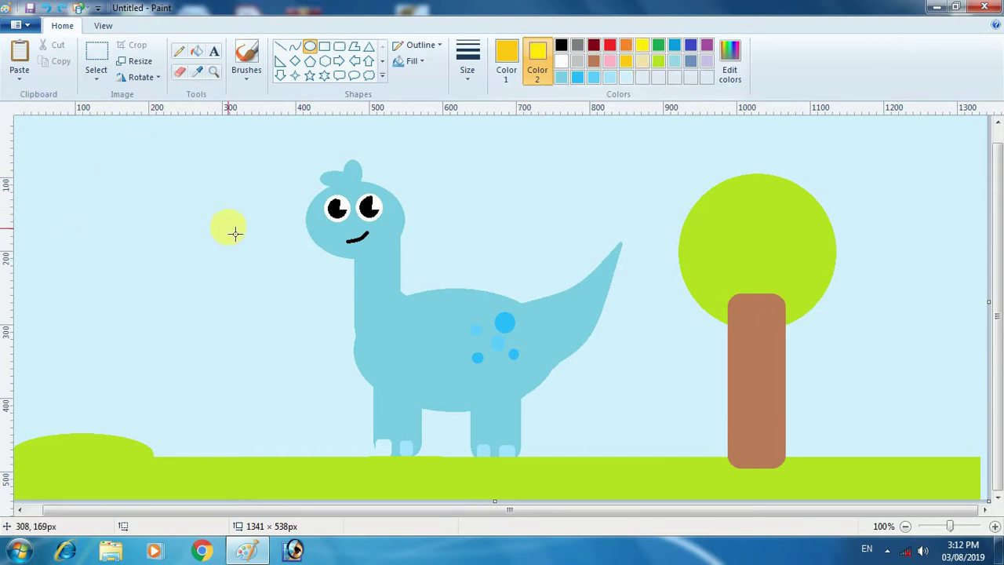
{"action": "left_click_drag", "start_coordinate": [220, 233], "coordinate": [148, 157]}
{"action": "left_click", "coordinate": [506, 61]}
{"action": "left_click", "coordinate": [641, 44]}
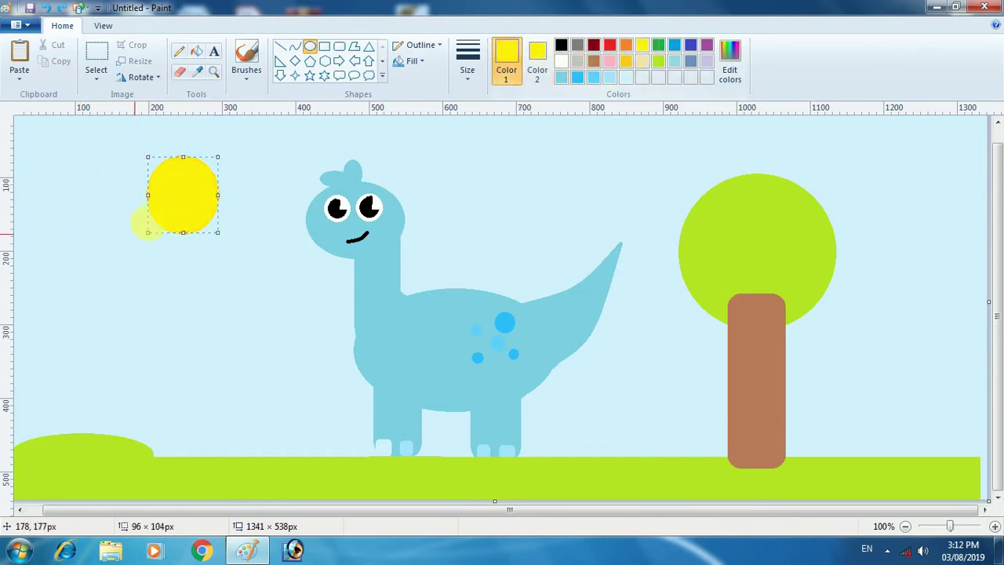
{"action": "left_click_drag", "start_coordinate": [196, 201], "coordinate": [163, 186]}
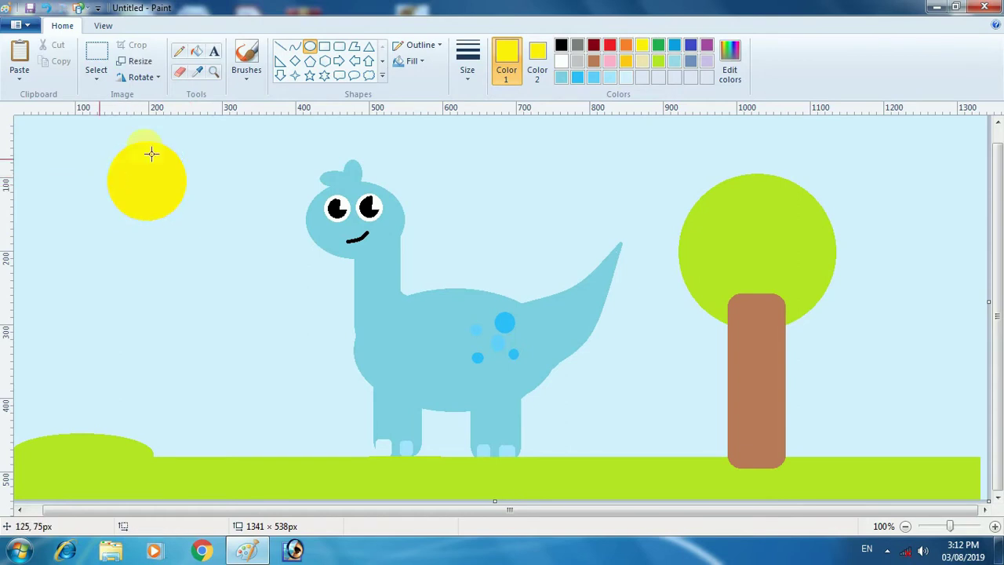
Step: Draw a solid white cloud from overlapping ellipses in the sky between the dinosaur's head and the tree
{"action": "left_click", "coordinate": [539, 58]}
{"action": "left_click", "coordinate": [561, 62]}
{"action": "left_click", "coordinate": [502, 60]}
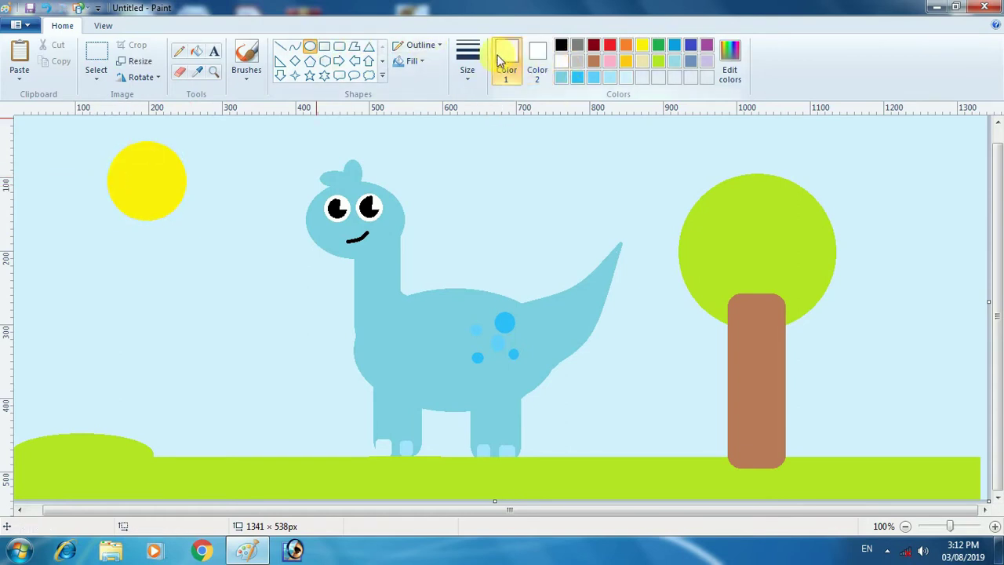
{"action": "left_click", "coordinate": [309, 50]}
{"action": "left_click_drag", "start_coordinate": [575, 204], "coordinate": [532, 183]}
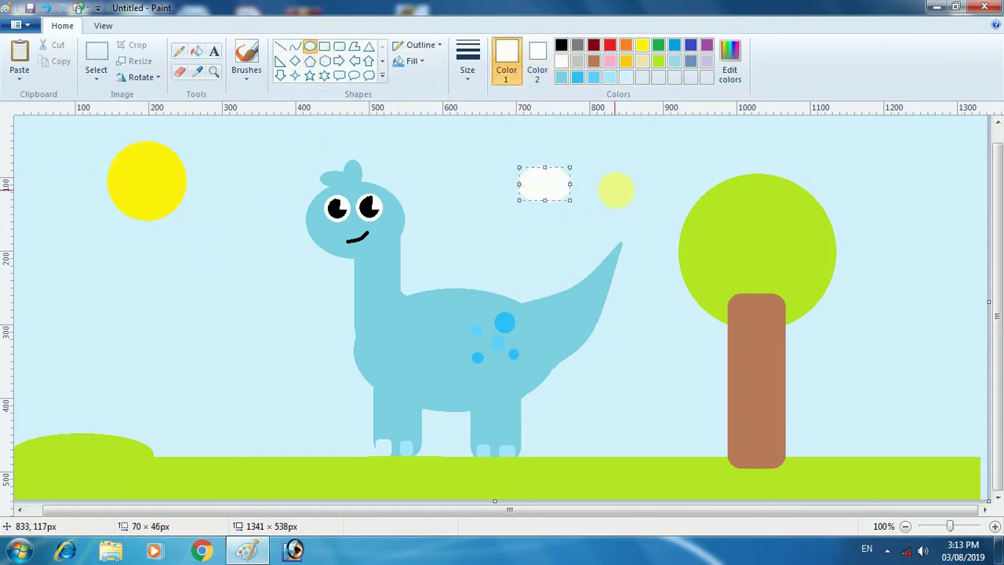
{"action": "mouse_move", "coordinate": [635, 202]}
{"action": "left_mouse_down"}
{"action": "mouse_move", "coordinate": [577, 170]}
{"action": "mouse_move", "coordinate": [600, 168]}
{"action": "mouse_move", "coordinate": [557, 156]}
{"action": "left_mouse_up"}
{"action": "left_click", "coordinate": [551, 232]}
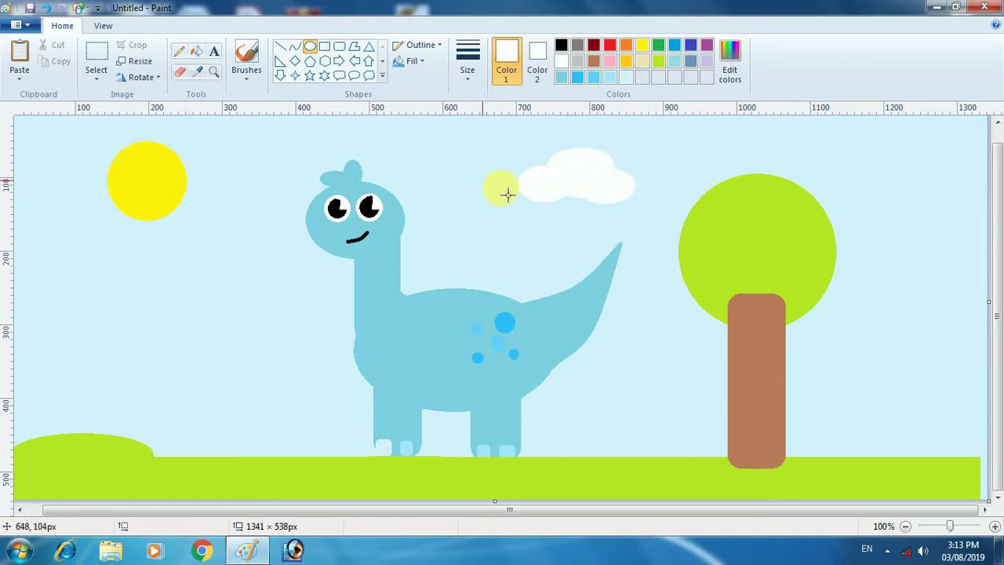
{"action": "mouse_move", "coordinate": [609, 197]}
{"action": "left_mouse_down"}
{"action": "mouse_move", "coordinate": [556, 196]}
{"action": "mouse_move", "coordinate": [547, 179]}
{"action": "left_mouse_up"}
{"action": "left_click", "coordinate": [508, 210]}
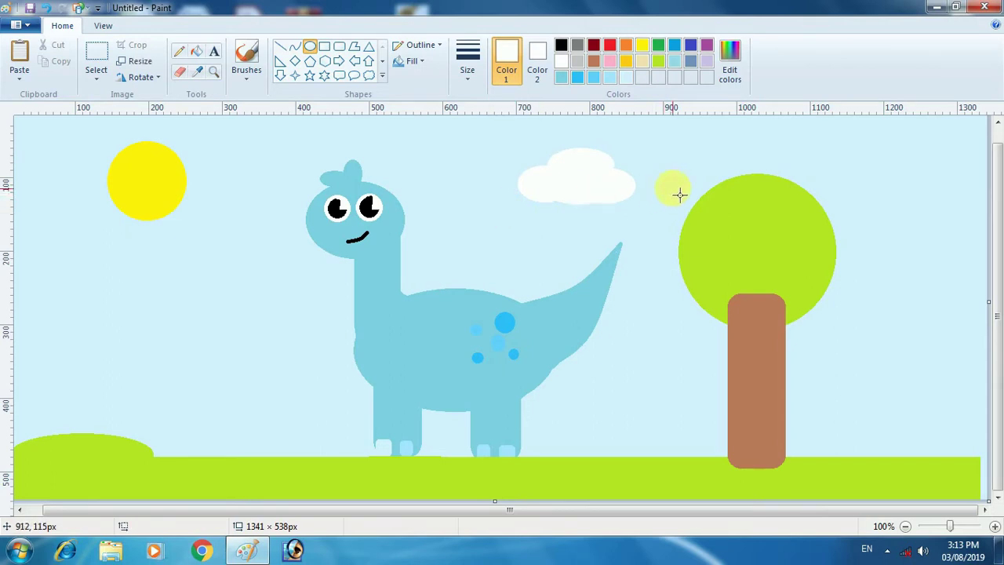
Step: Build a second white cloud from overlapping ellipses in the sky to the right of the tree crown
{"action": "left_click_drag", "start_coordinate": [926, 196], "coordinate": [829, 161]}
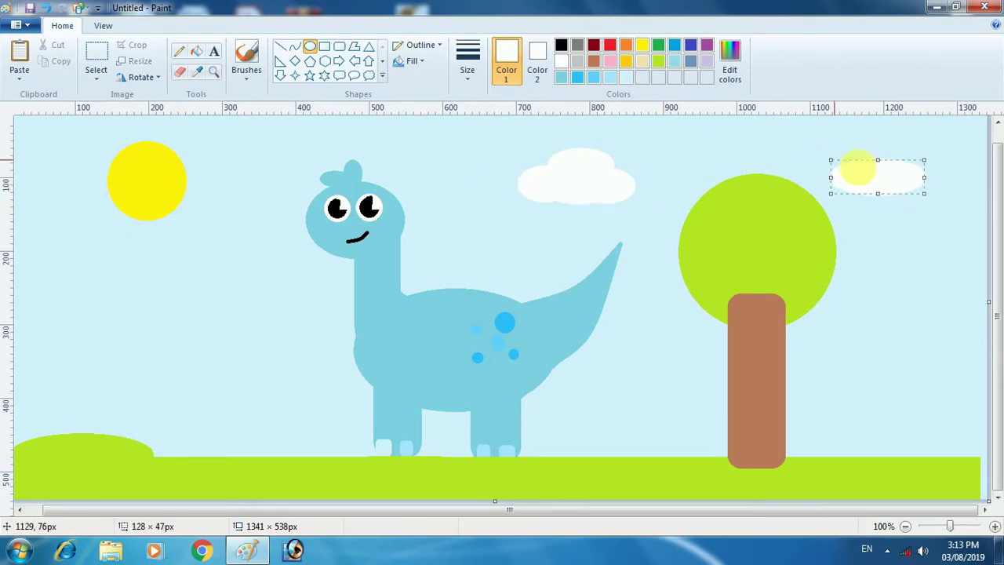
{"action": "left_click_drag", "start_coordinate": [950, 203], "coordinate": [882, 155]}
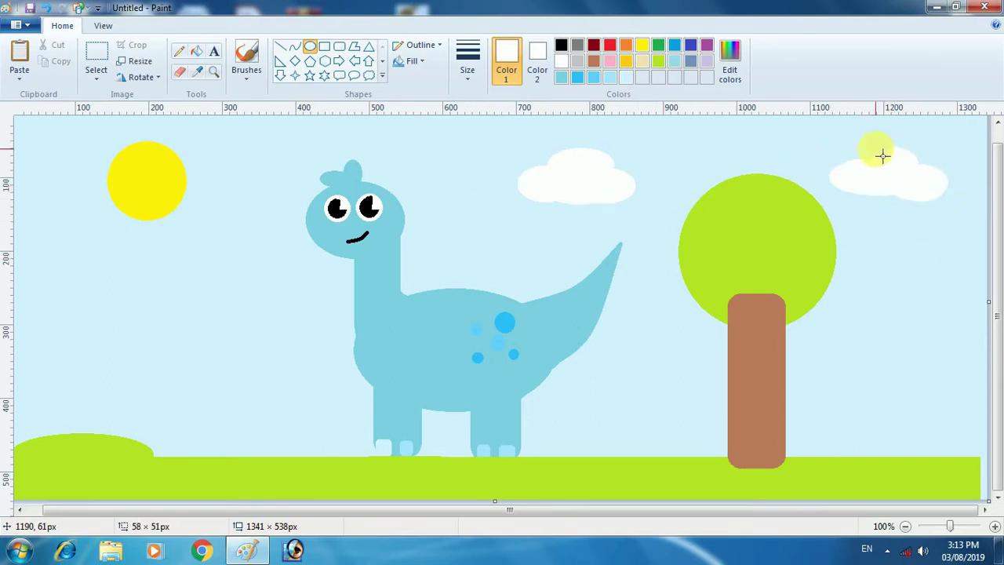
{"action": "left_click_drag", "start_coordinate": [878, 208], "coordinate": [843, 180]}
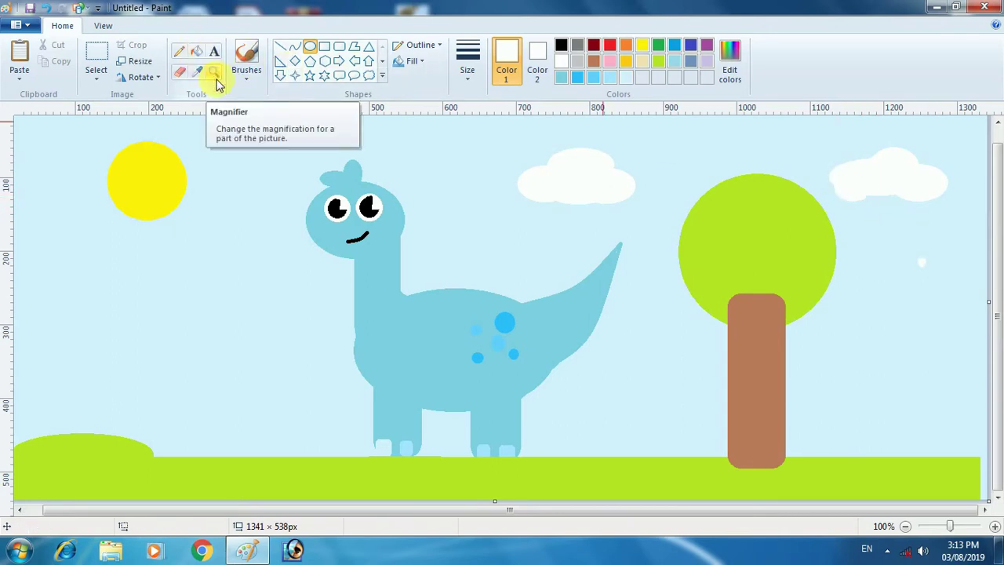
Step: Paint over the stray white dot below the second cloud with the pale sky blue and fill out the cloud's underside with white ellipses
{"action": "left_click", "coordinate": [246, 54]}
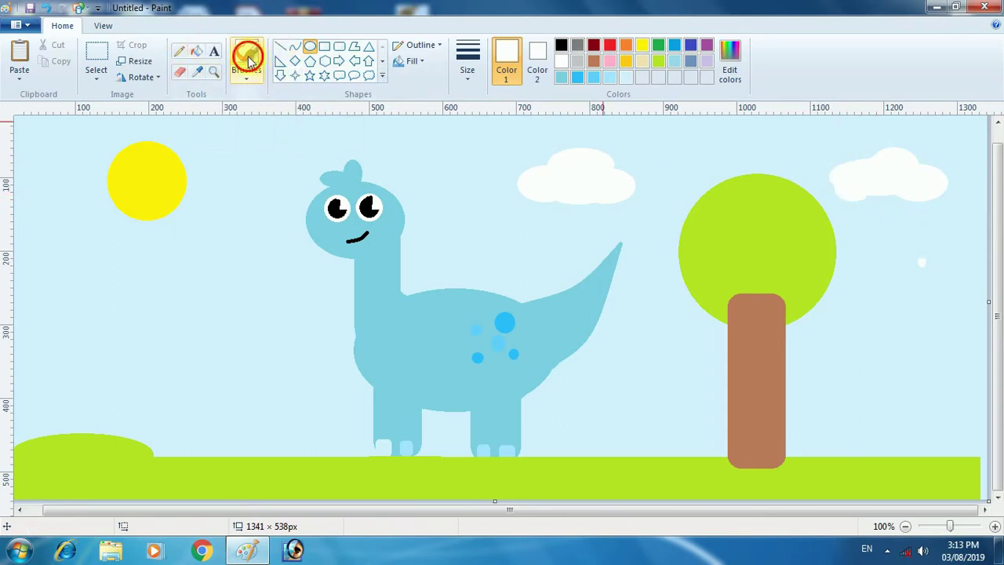
{"action": "left_click", "coordinate": [610, 77]}
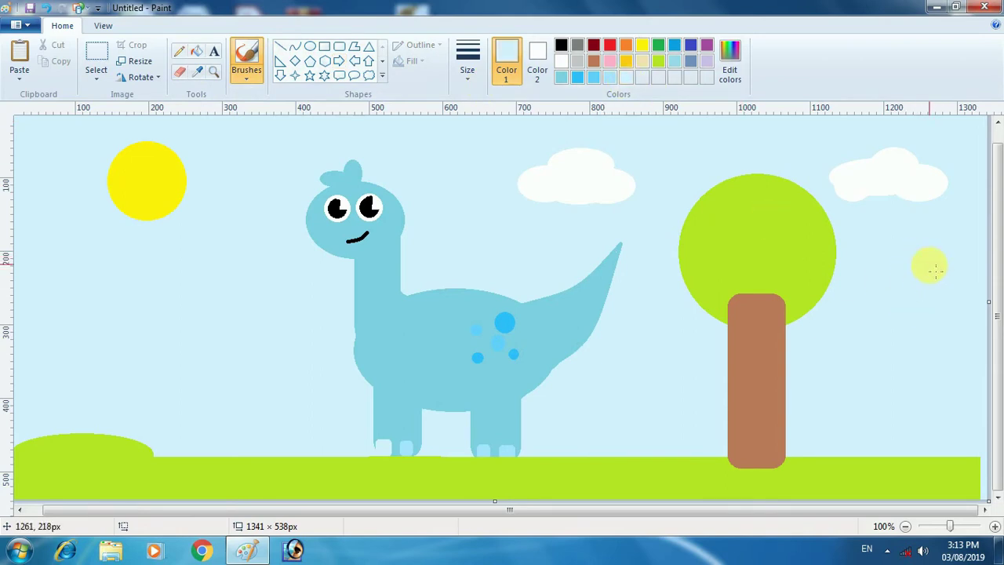
{"action": "left_click", "coordinate": [310, 45]}
{"action": "left_click", "coordinate": [561, 61]}
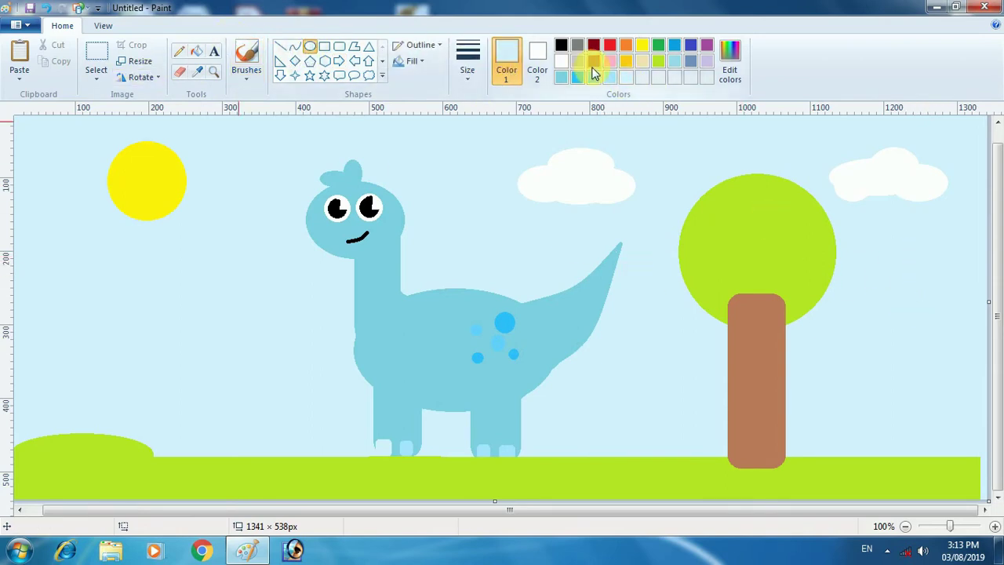
{"action": "mouse_move", "coordinate": [909, 212]}
{"action": "left_mouse_down"}
{"action": "mouse_move", "coordinate": [838, 161]}
{"action": "mouse_move", "coordinate": [855, 162]}
{"action": "left_mouse_up"}
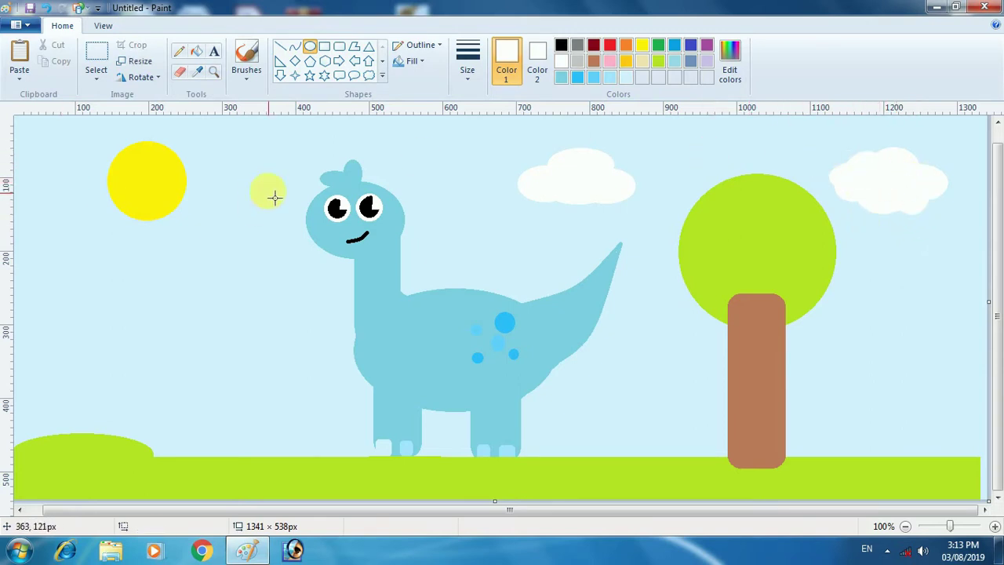
Step: Build a third solid white cloud from overlapping ellipses in the sky between the sun and the dinosaur's head
{"action": "left_click_drag", "start_coordinate": [274, 197], "coordinate": [227, 175]}
{"action": "left_click", "coordinate": [233, 201]}
{"action": "left_click_drag", "start_coordinate": [287, 196], "coordinate": [236, 164]}
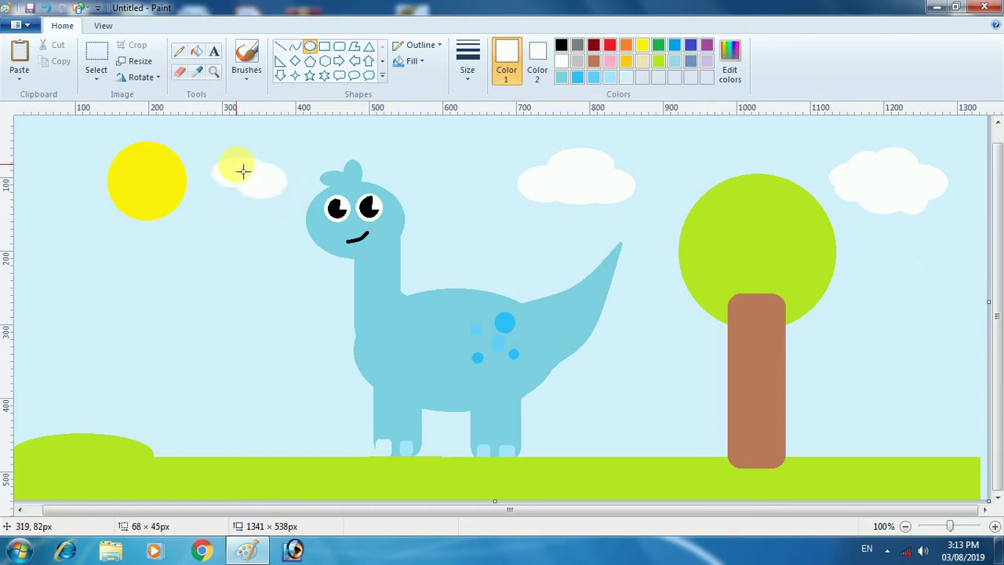
{"action": "left_click_drag", "start_coordinate": [225, 241], "coordinate": [231, 230]}
{"action": "mouse_move", "coordinate": [302, 192]}
{"action": "left_mouse_down"}
{"action": "mouse_move", "coordinate": [271, 172]}
{"action": "mouse_move", "coordinate": [295, 202]}
{"action": "left_mouse_up"}
{"action": "left_click_drag", "start_coordinate": [295, 202], "coordinate": [254, 160]}
{"action": "left_click_drag", "start_coordinate": [304, 195], "coordinate": [263, 163]}
{"action": "left_click", "coordinate": [203, 265]}
{"action": "left_click_drag", "start_coordinate": [258, 202], "coordinate": [225, 174]}
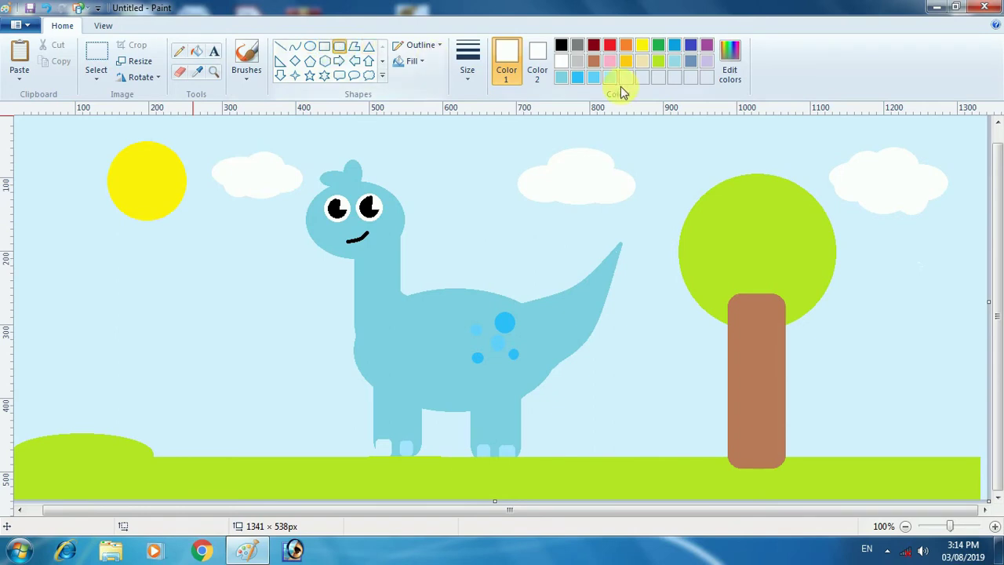
Step: Set outline and fill to light blue and cover the white toenail on the dinosaur's front foot with a rounded rectangle
{"action": "left_click", "coordinate": [593, 77]}
{"action": "left_click", "coordinate": [538, 63]}
{"action": "left_click", "coordinate": [594, 76]}
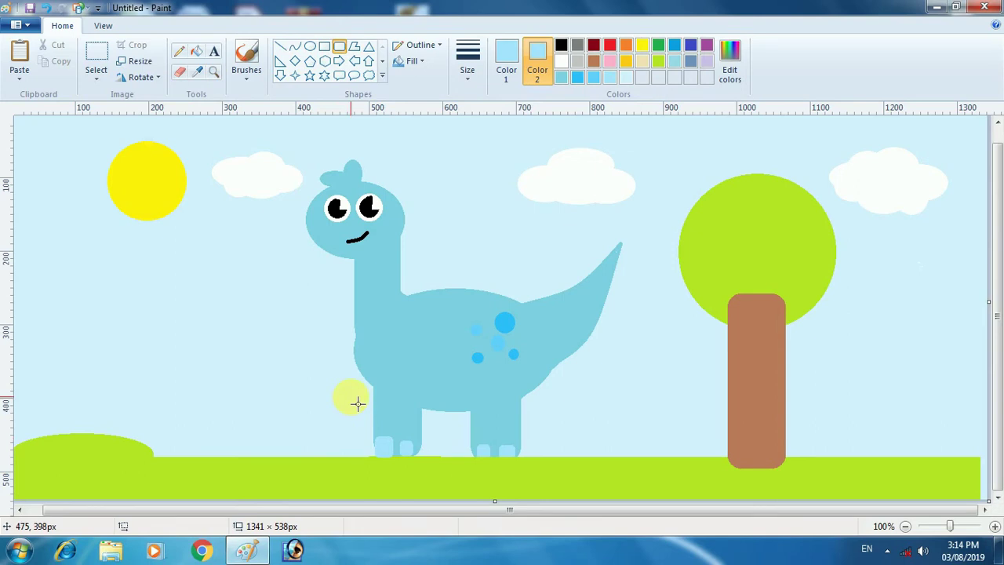
Step: Draw three small solid light grey ellipses as stones on the grass beside the green mound
{"action": "left_click", "coordinate": [593, 61]}
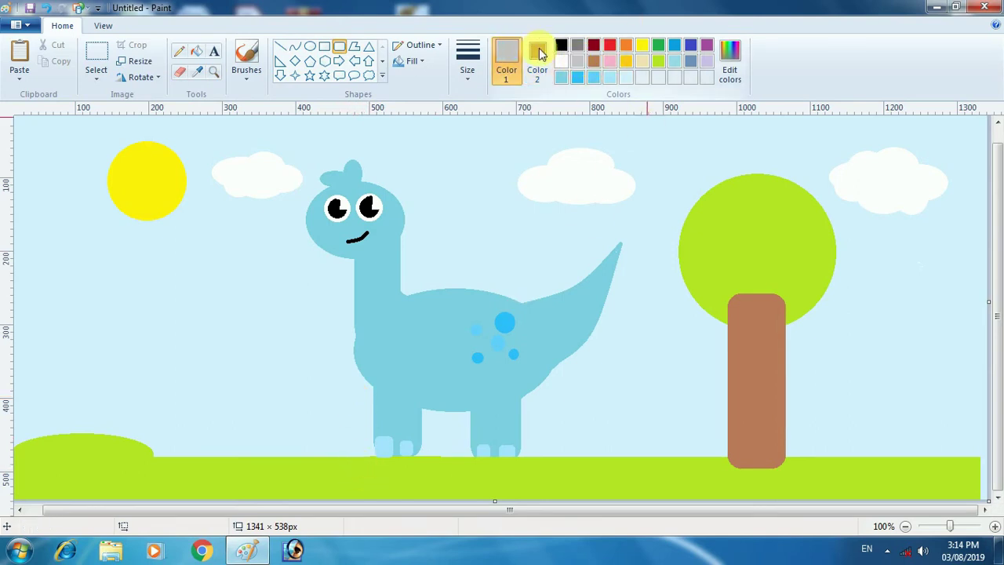
{"action": "left_click", "coordinate": [538, 55]}
{"action": "left_click", "coordinate": [577, 61]}
{"action": "left_click", "coordinate": [310, 46]}
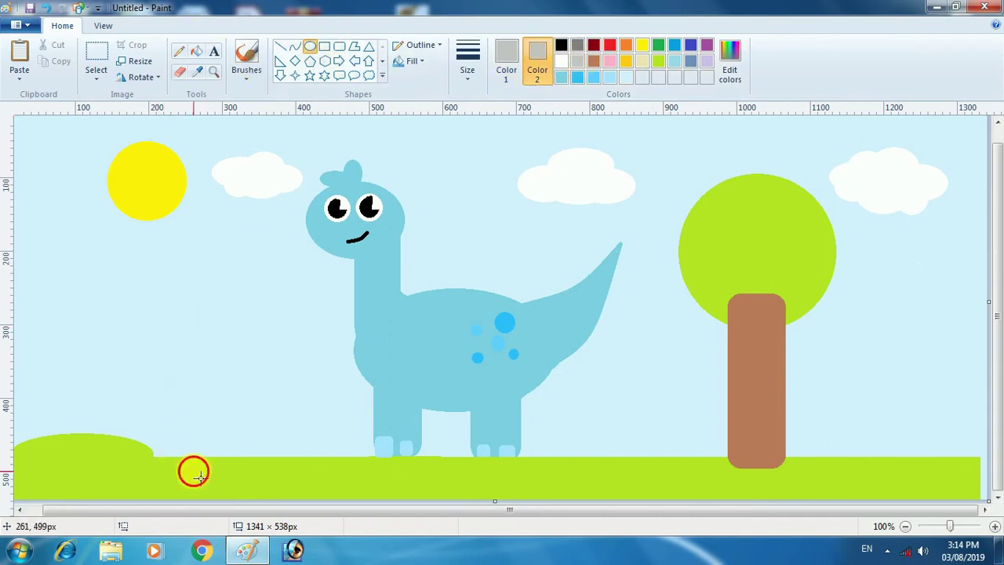
{"action": "mouse_move", "coordinate": [193, 470]}
{"action": "left_mouse_down"}
{"action": "mouse_move", "coordinate": [161, 457]}
{"action": "mouse_move", "coordinate": [182, 468]}
{"action": "mouse_move", "coordinate": [128, 472]}
{"action": "left_mouse_up"}
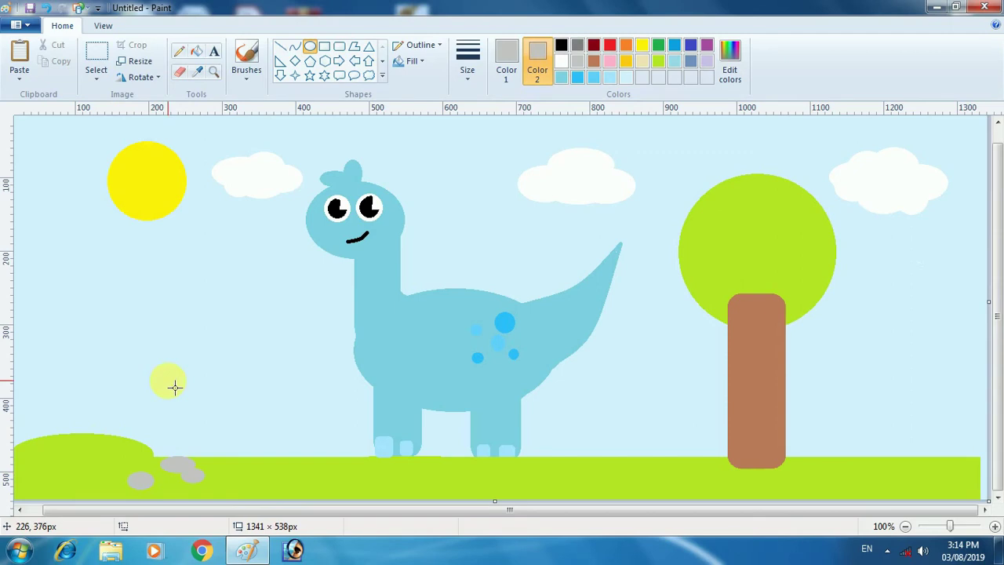